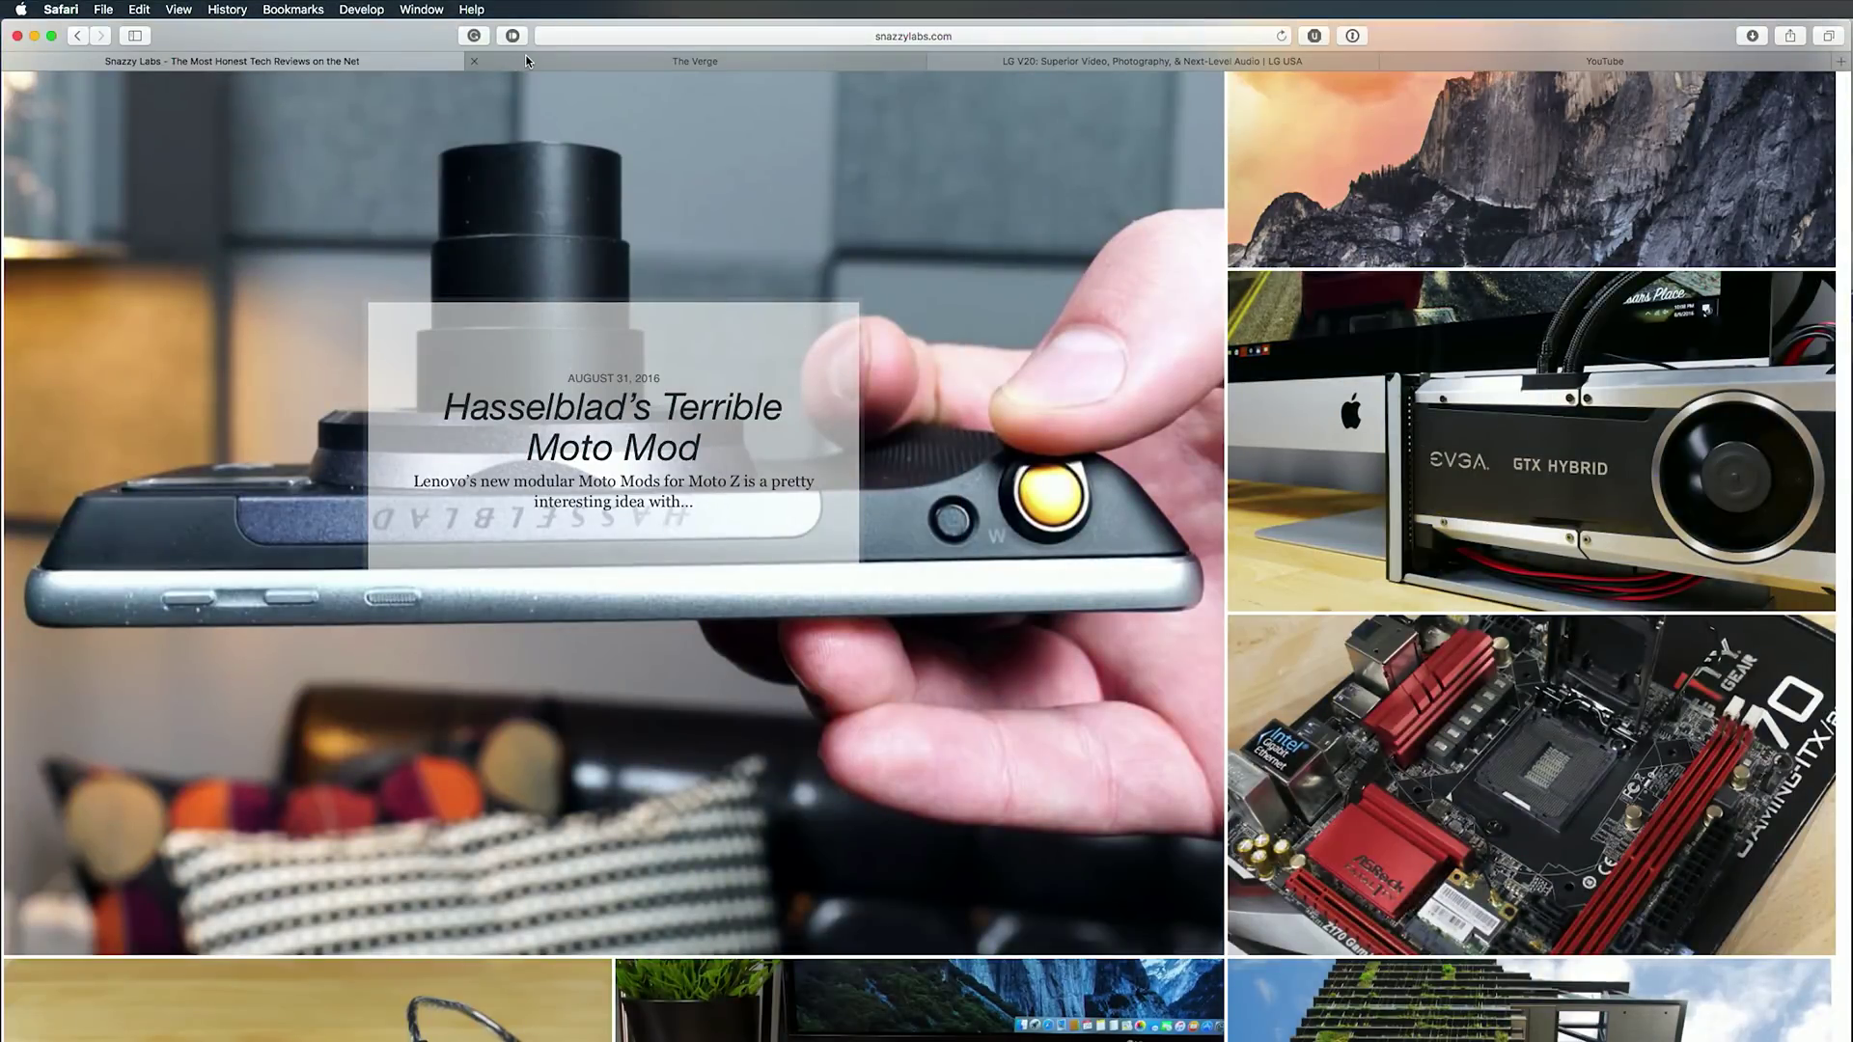
Close the YouTube tab, restore it with Shift+Cmd+T, and return to the LG V20 page.
{"action": "left_click", "coordinate": [530, 61]}
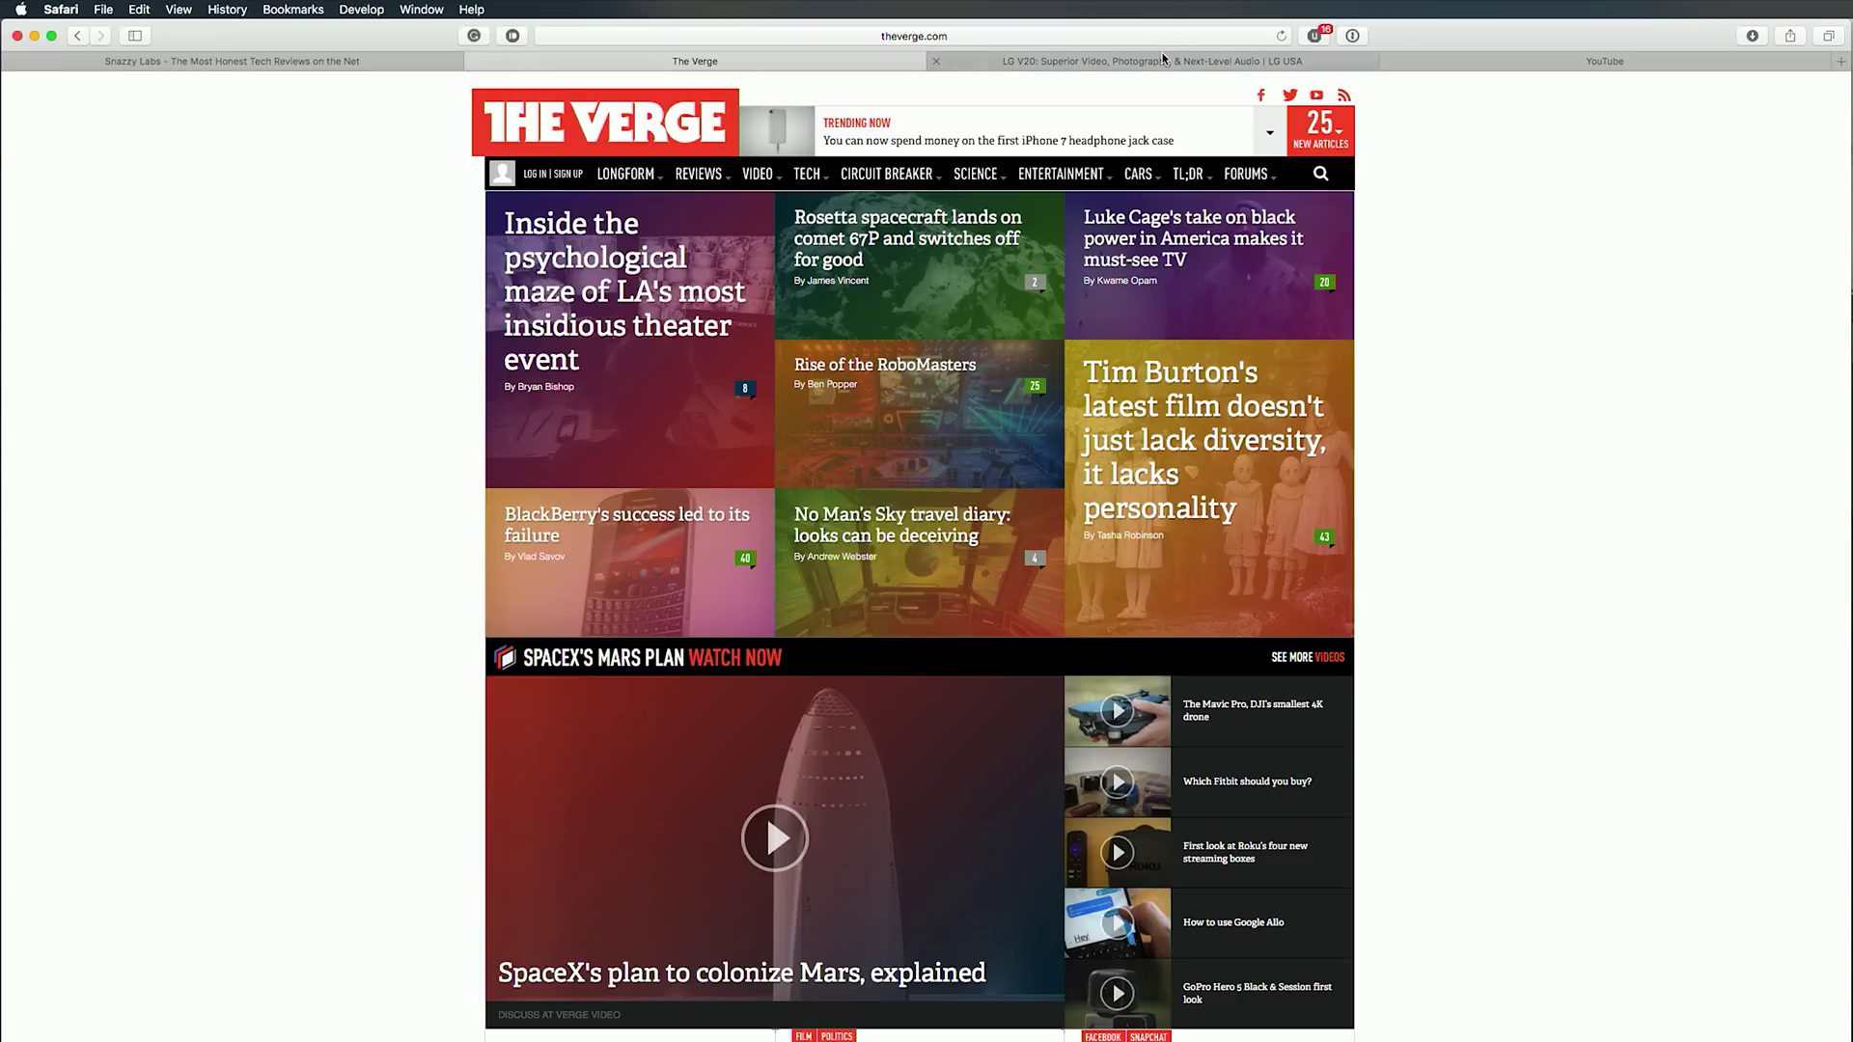
{"action": "left_click", "coordinate": [1341, 62]}
{"action": "left_click", "coordinate": [1461, 63]}
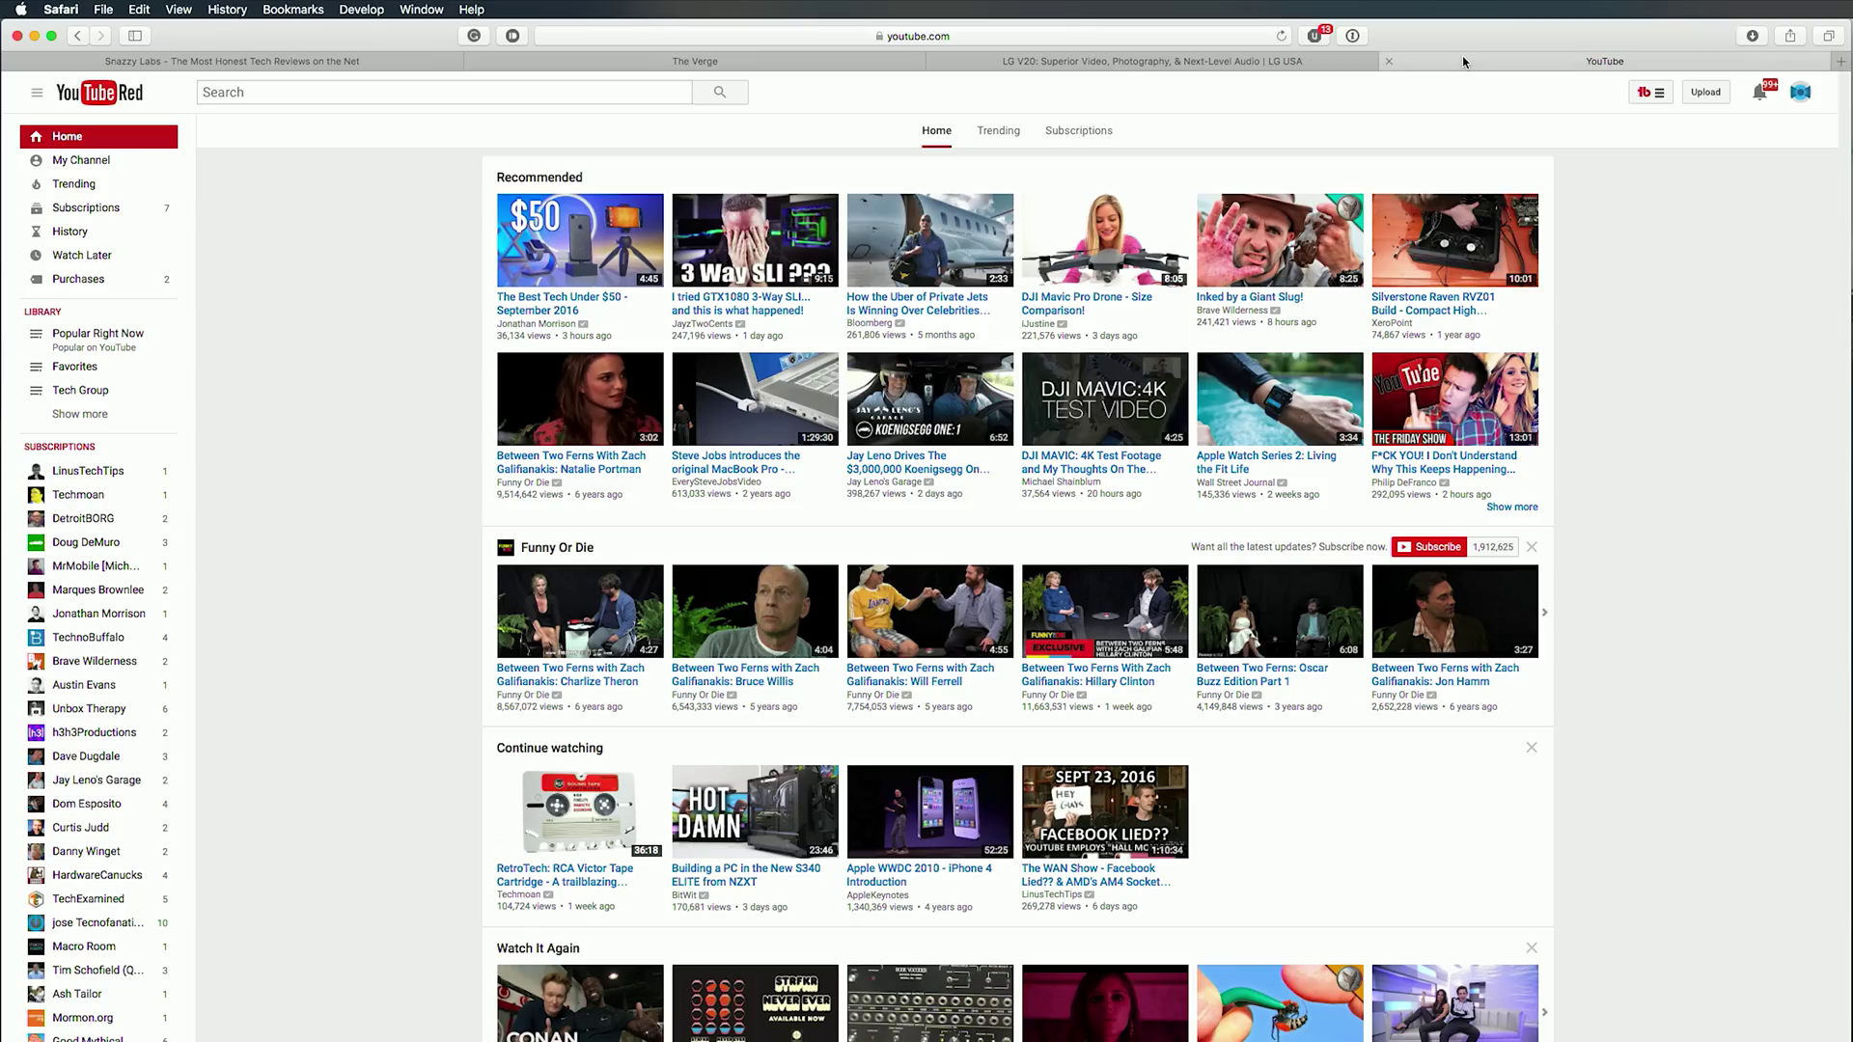
{"action": "key", "text": "super+w"}
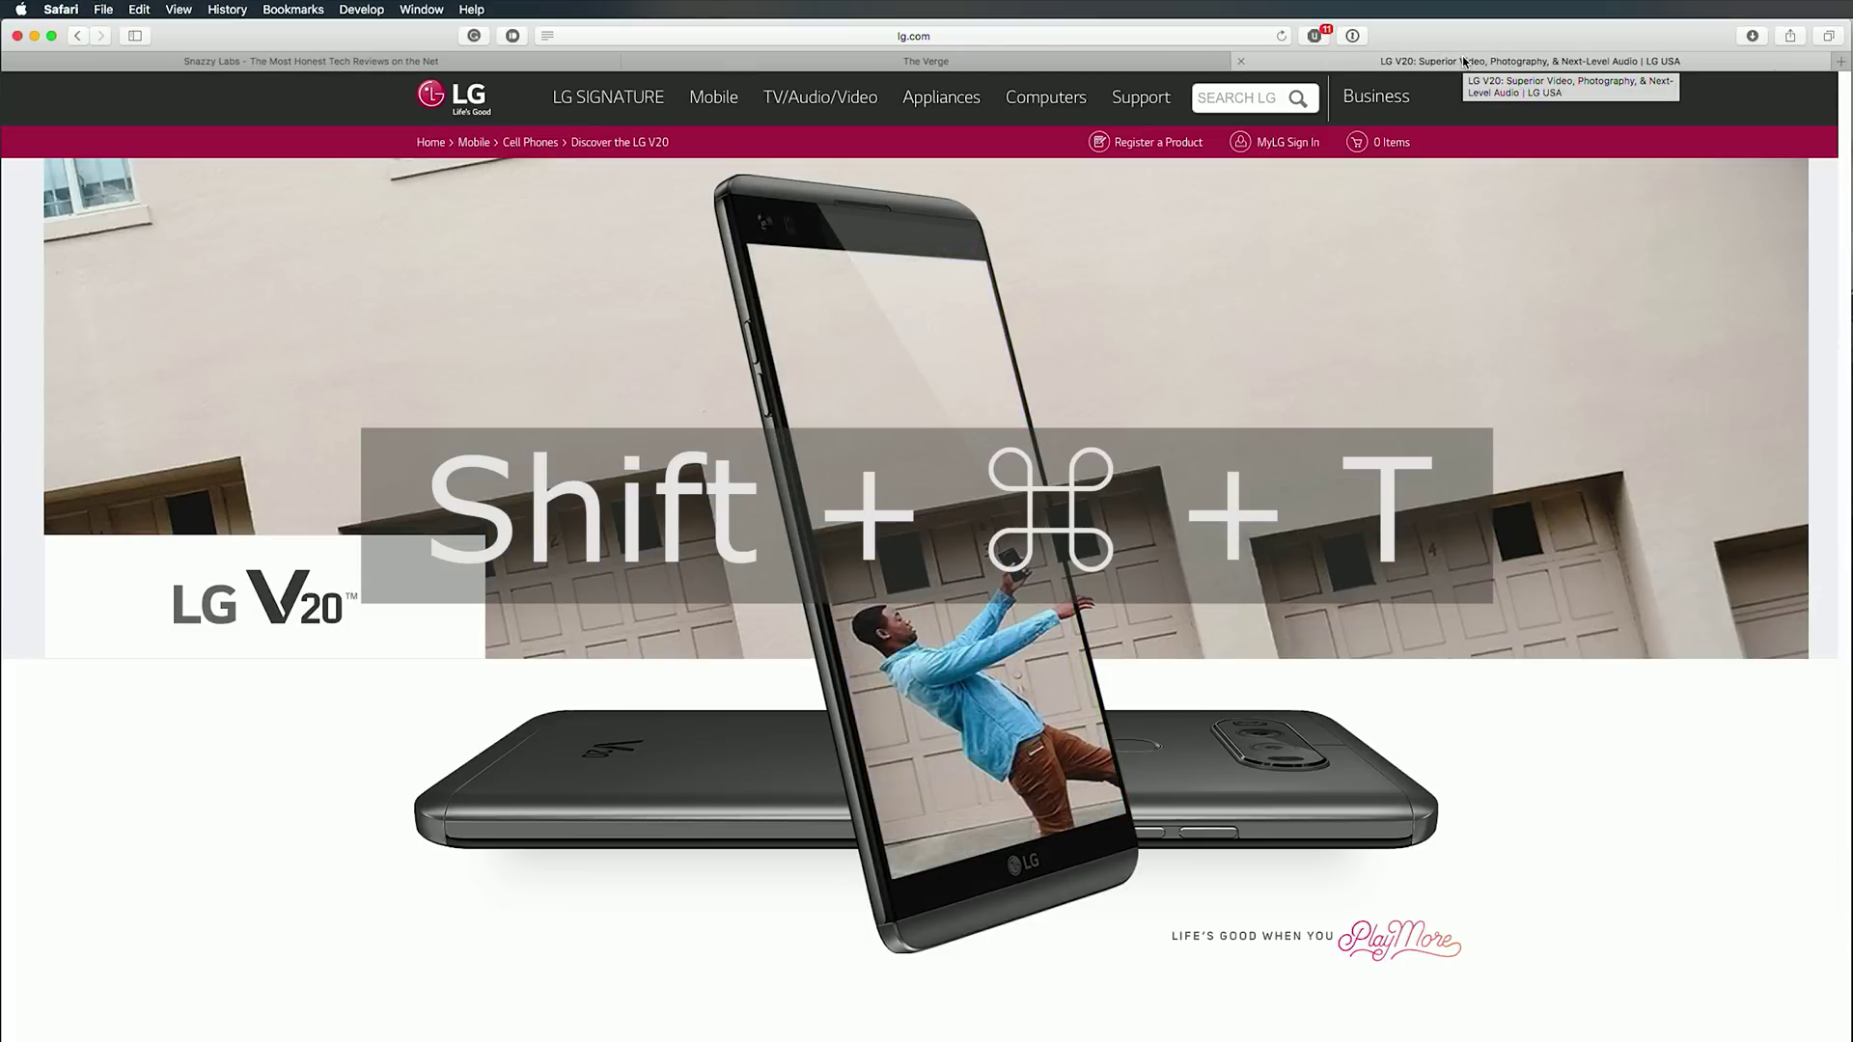
{"action": "key", "text": "super+shift+t"}
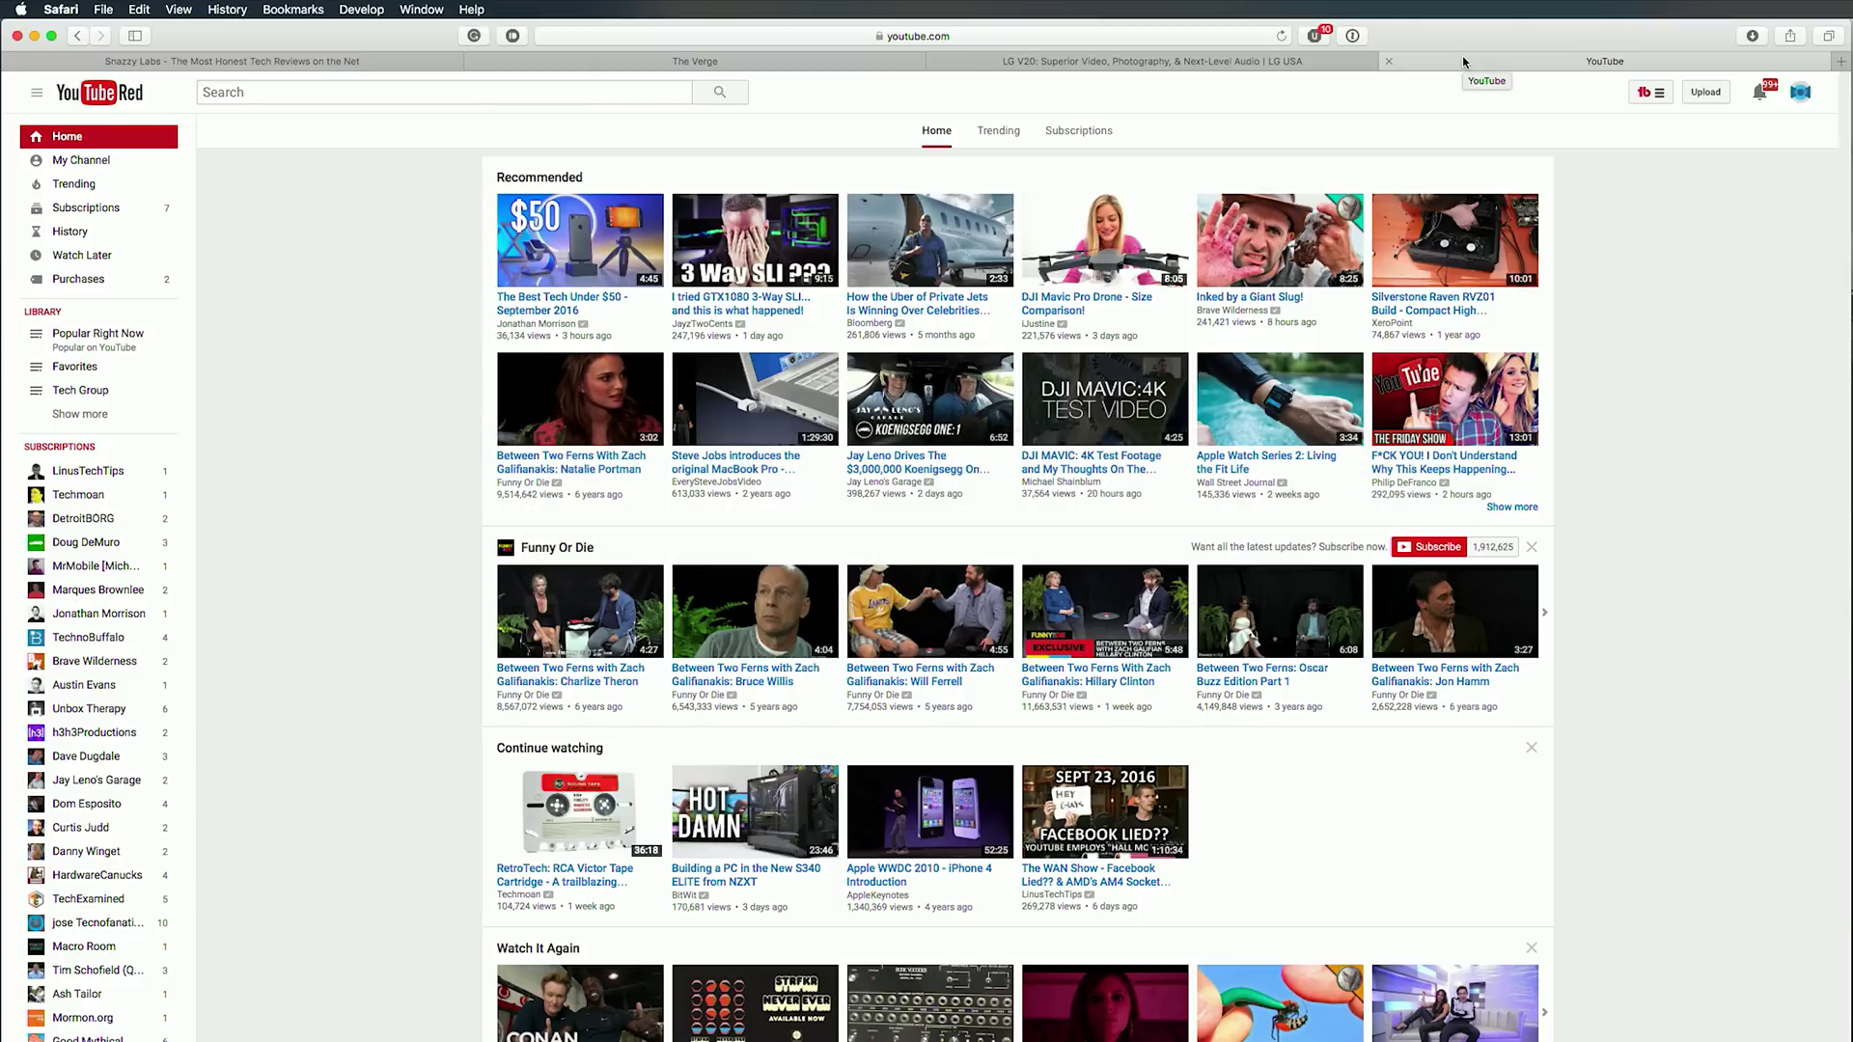
{"action": "key", "text": "super+w"}
{"action": "key", "text": "super+w"}
{"action": "key", "text": "super+w"}
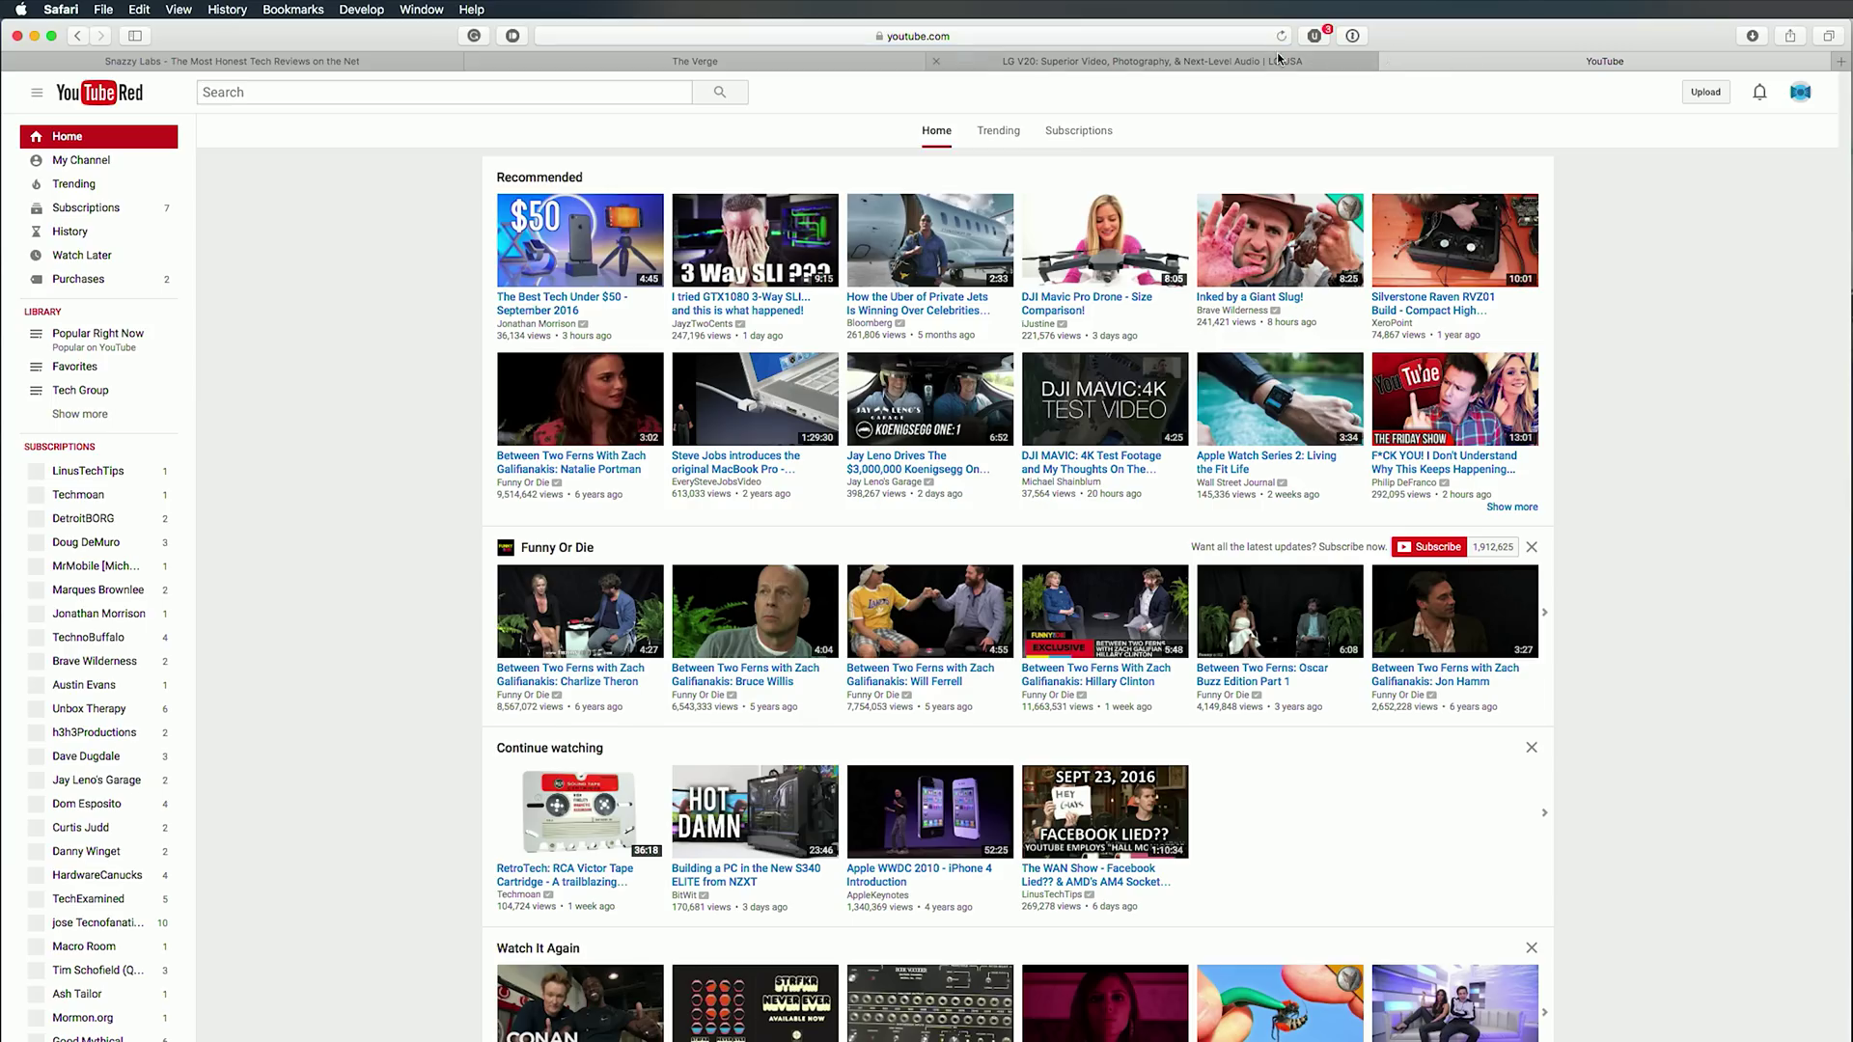
{"action": "left_click", "coordinate": [1257, 62]}
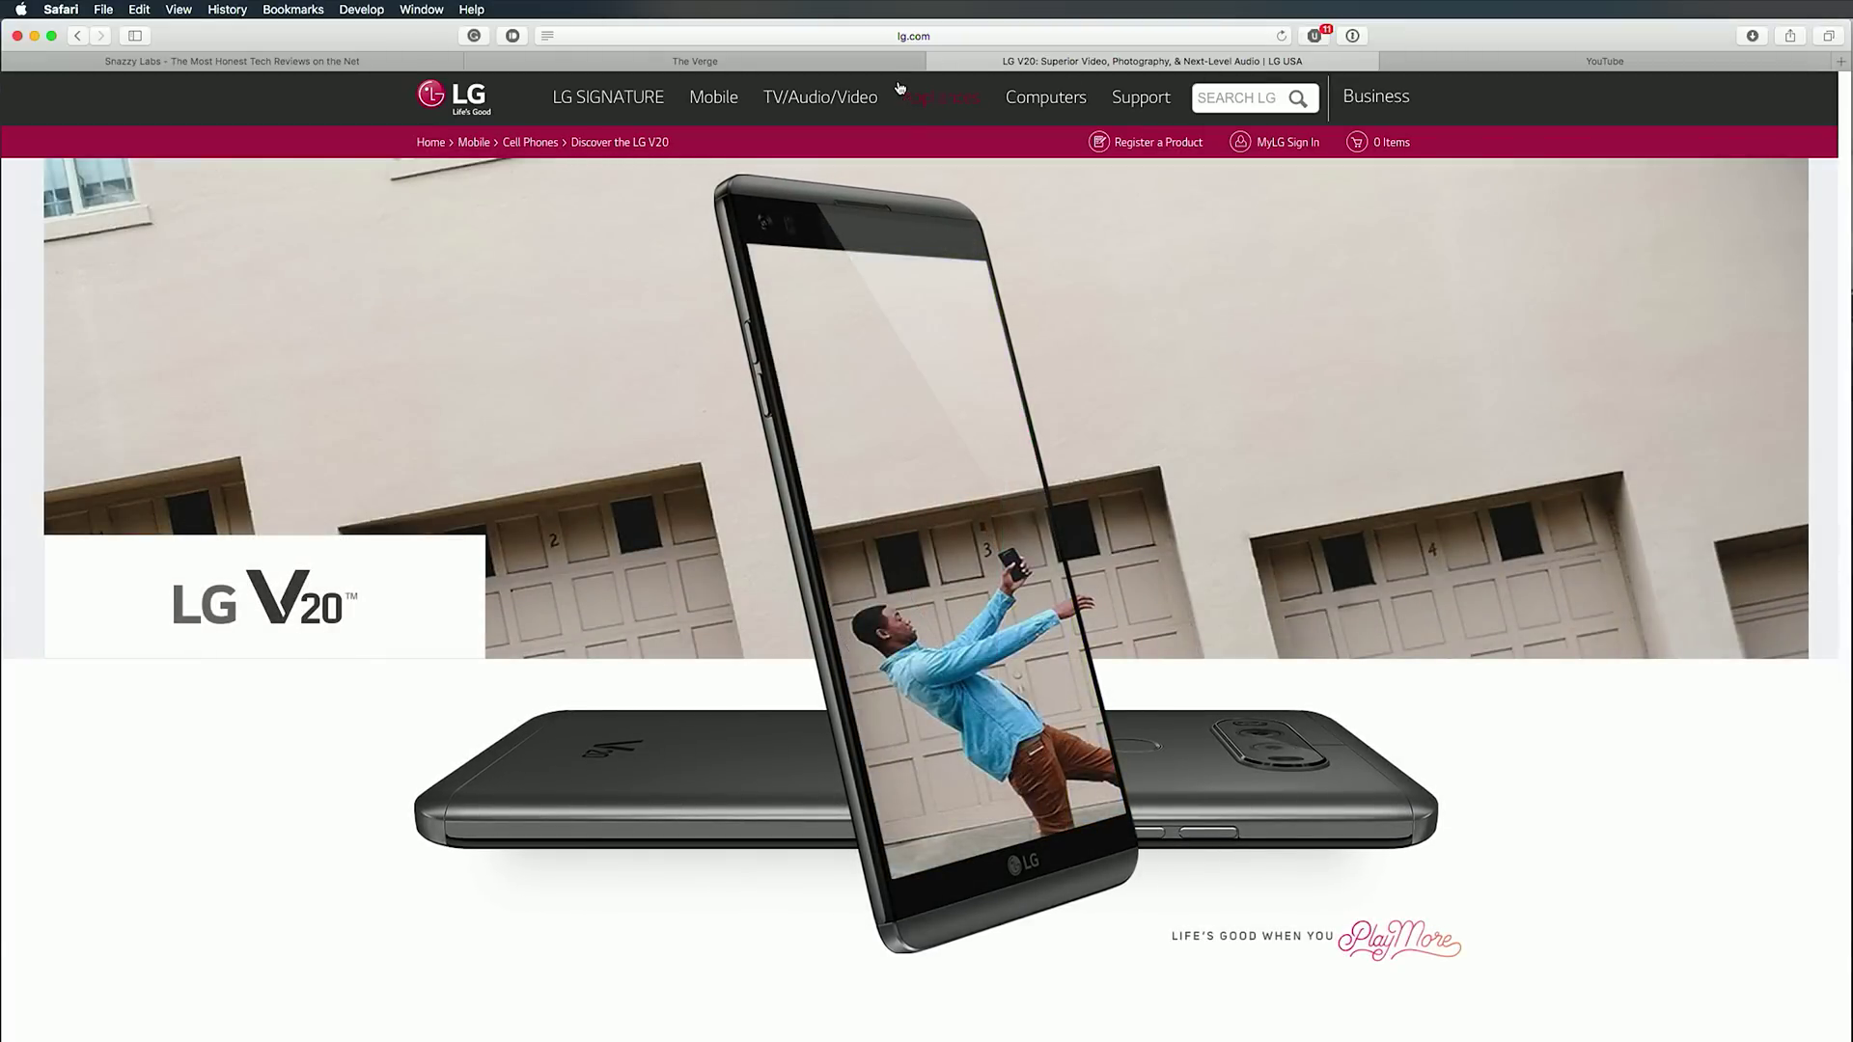
{"action": "key", "text": "super+n"}
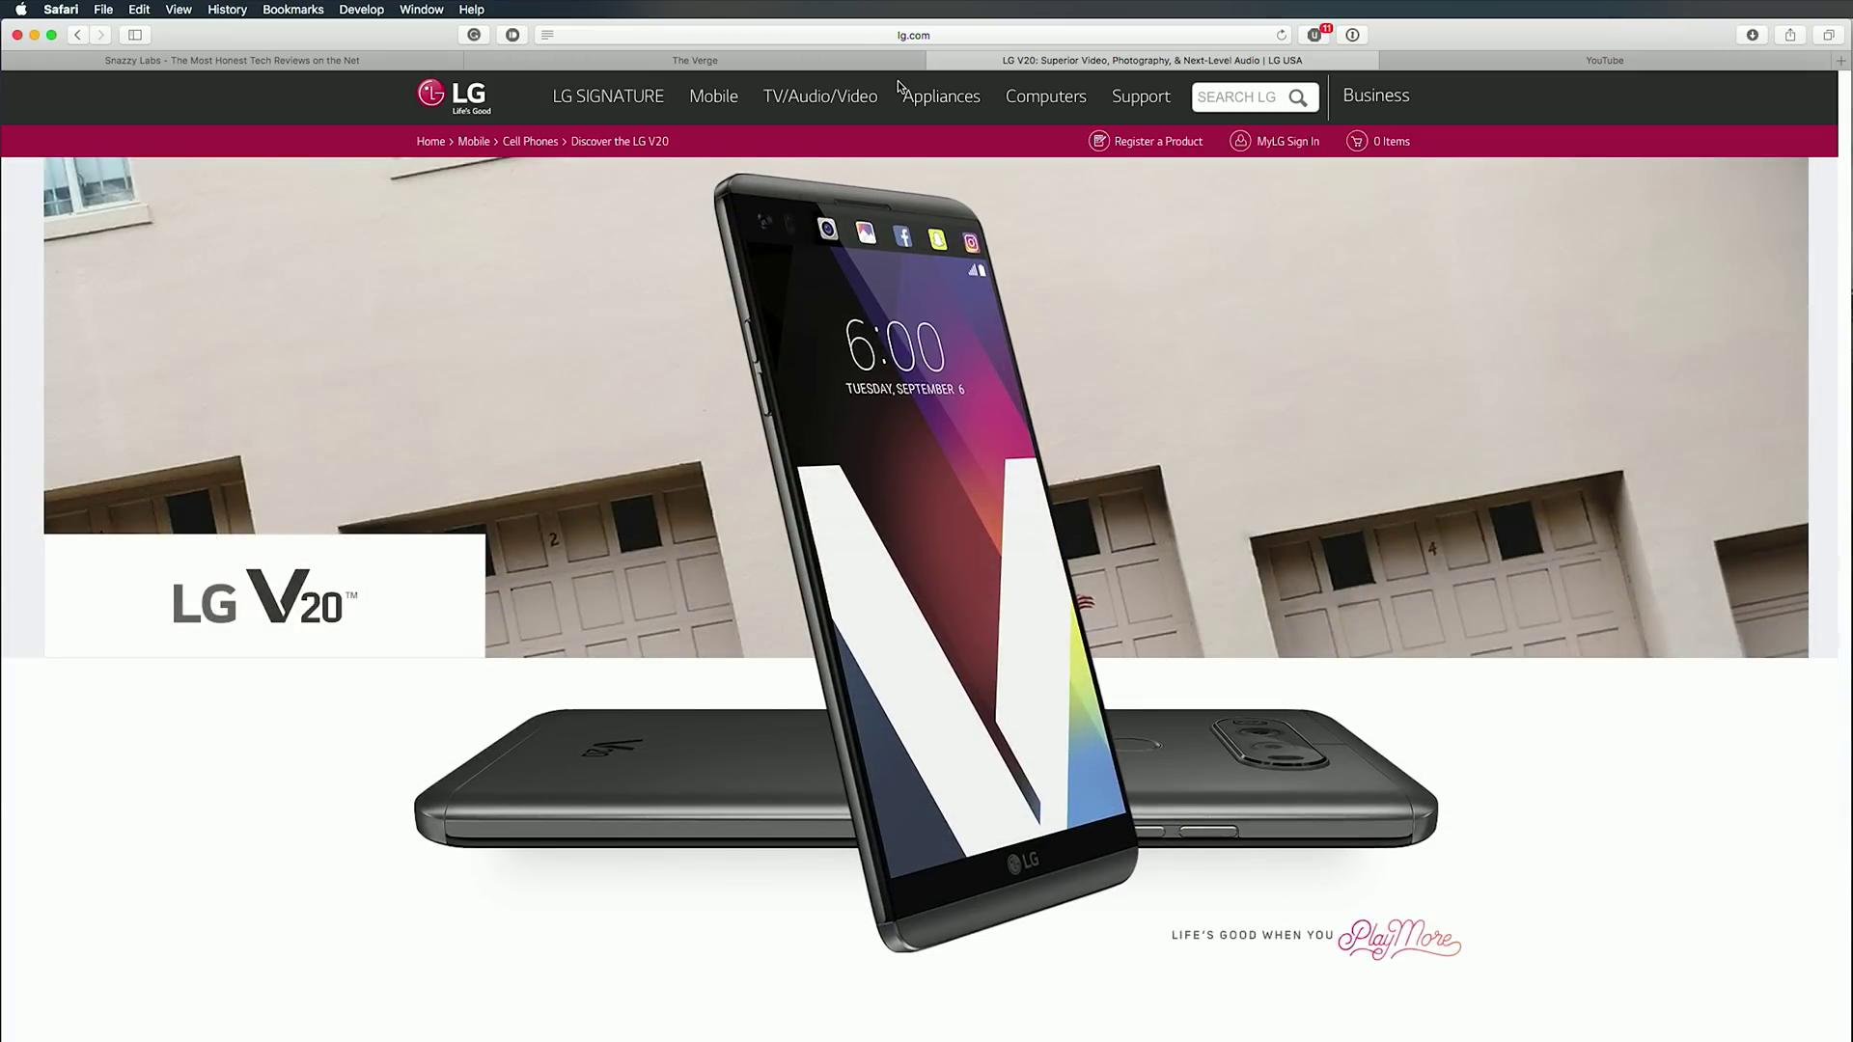
Quit Safari, then search Spotlight for 'saf' and dismiss it.
{"action": "key", "text": "super+q"}
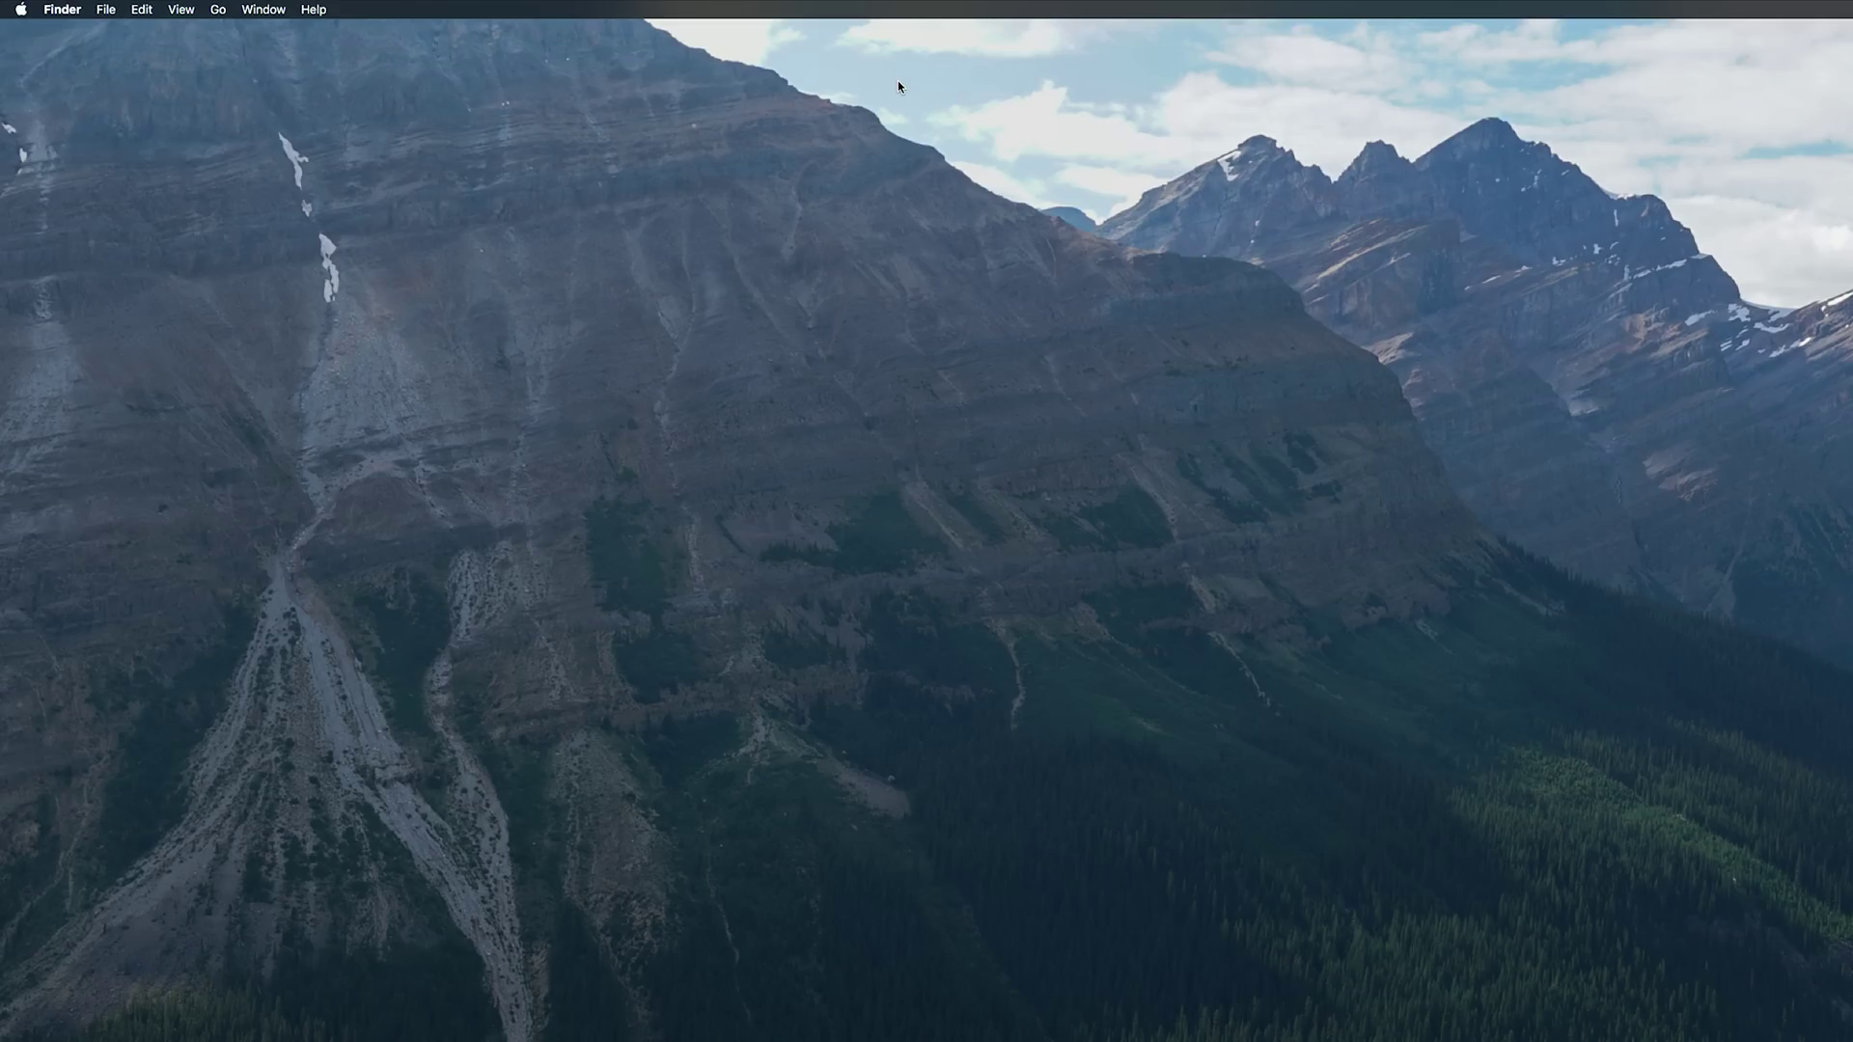
{"action": "key", "text": "super+space"}
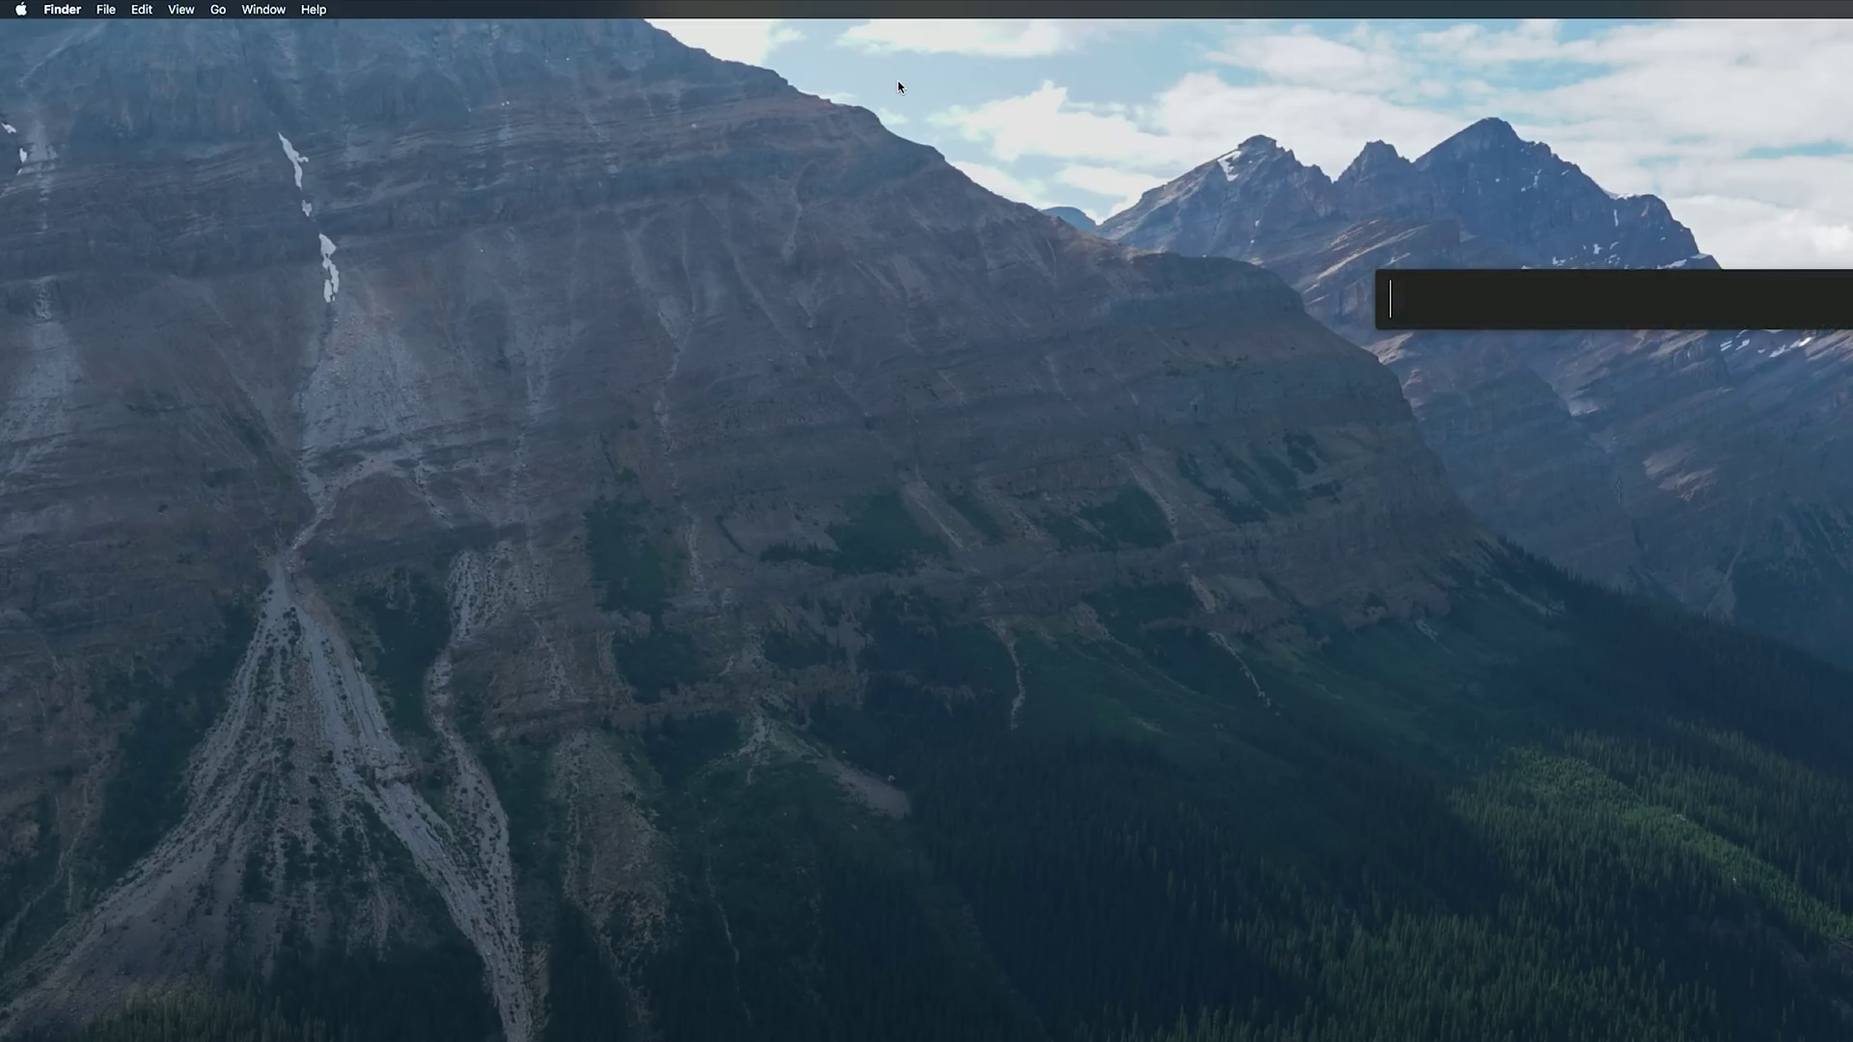
{"action": "type", "text": "saf"}
{"action": "key", "text": "Return"}
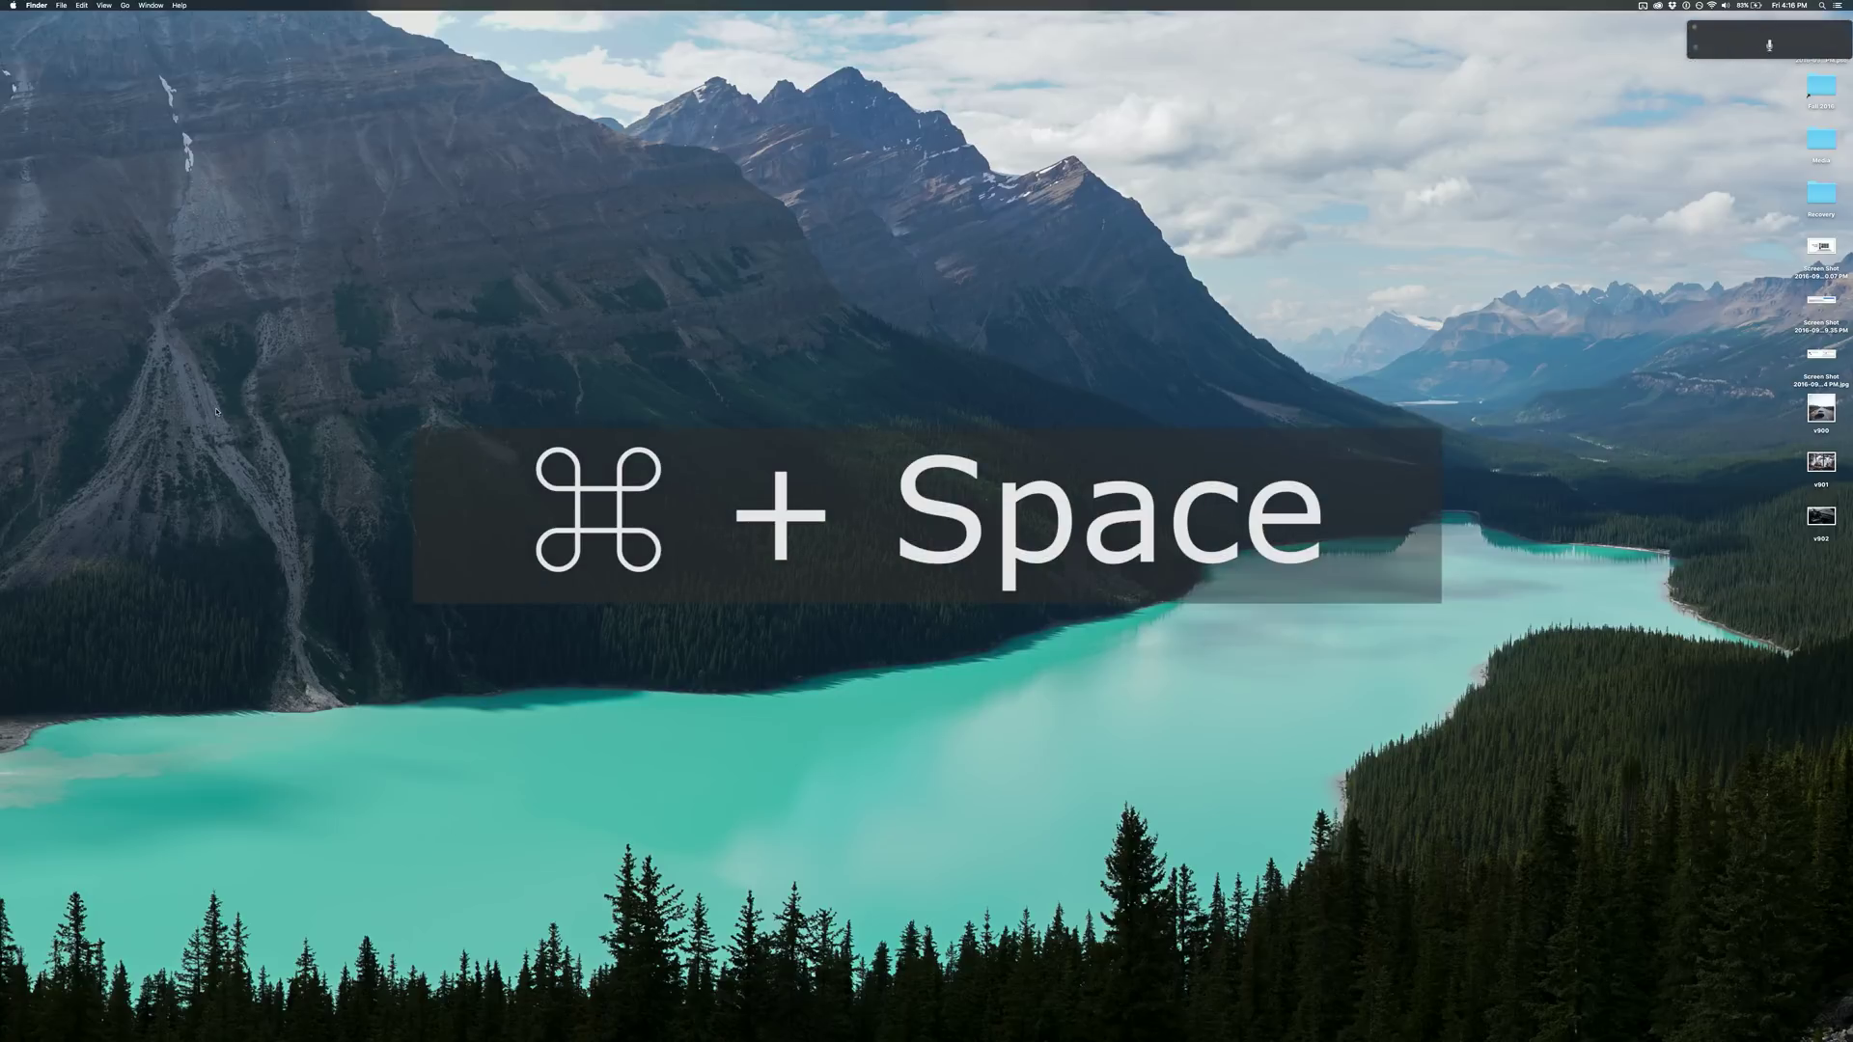
{"action": "key", "text": "super+space"}
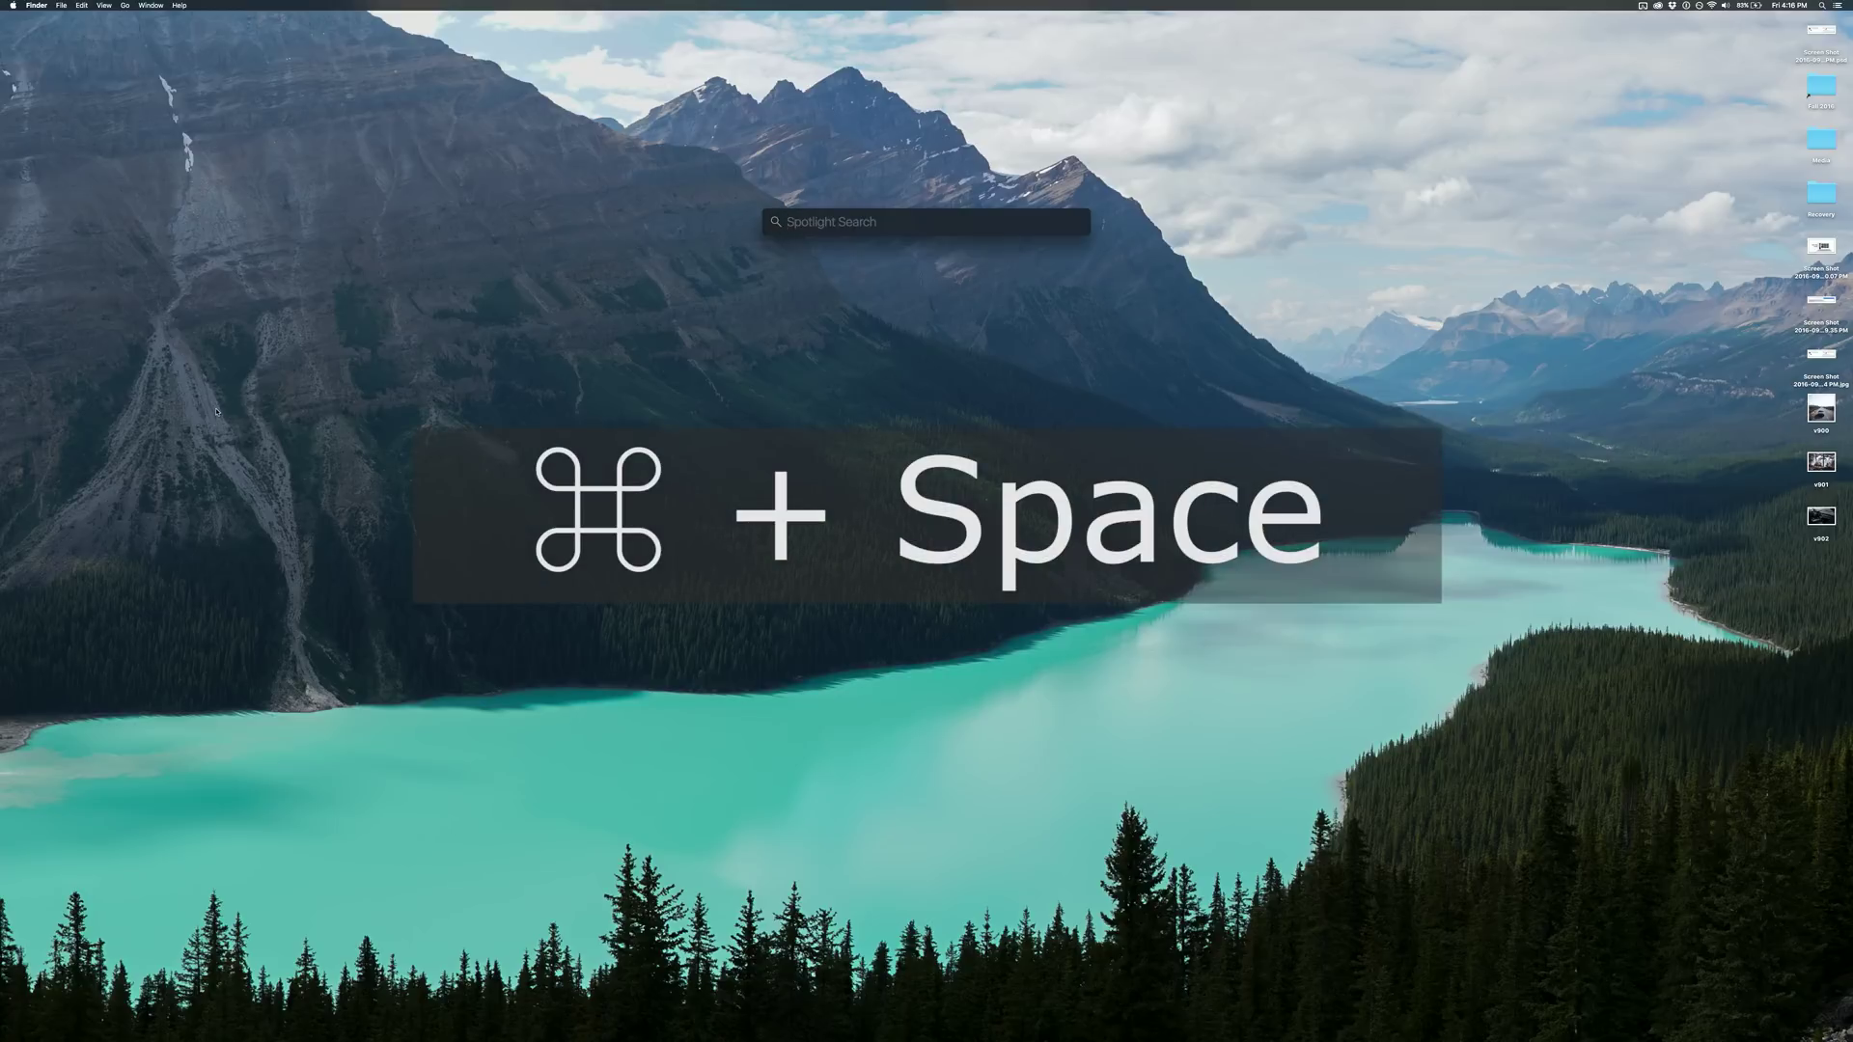
{"action": "key", "text": "Escape"}
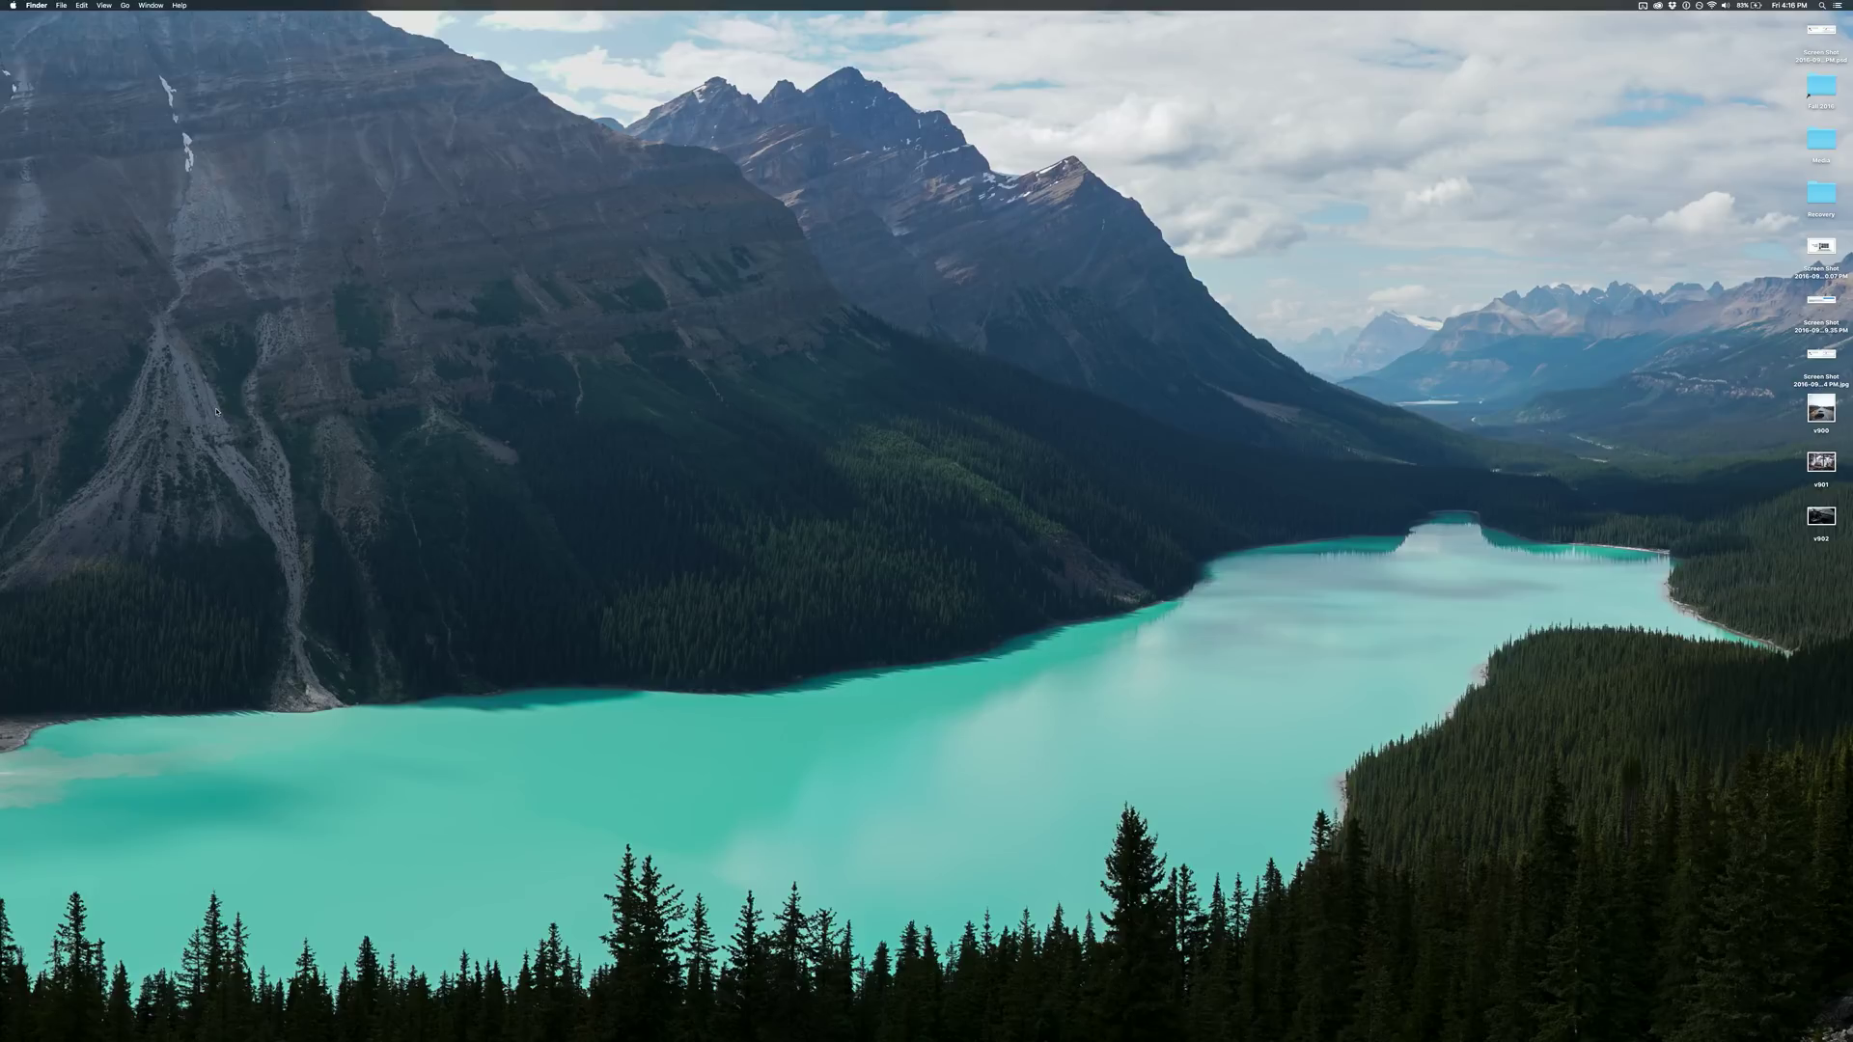
Open System Preferences via Spotlight and set Siri's keyboard shortcut to a custom ^Space.
{"action": "key", "text": "super+space"}
{"action": "type", "text": "system"}
{"action": "key", "text": "Return"}
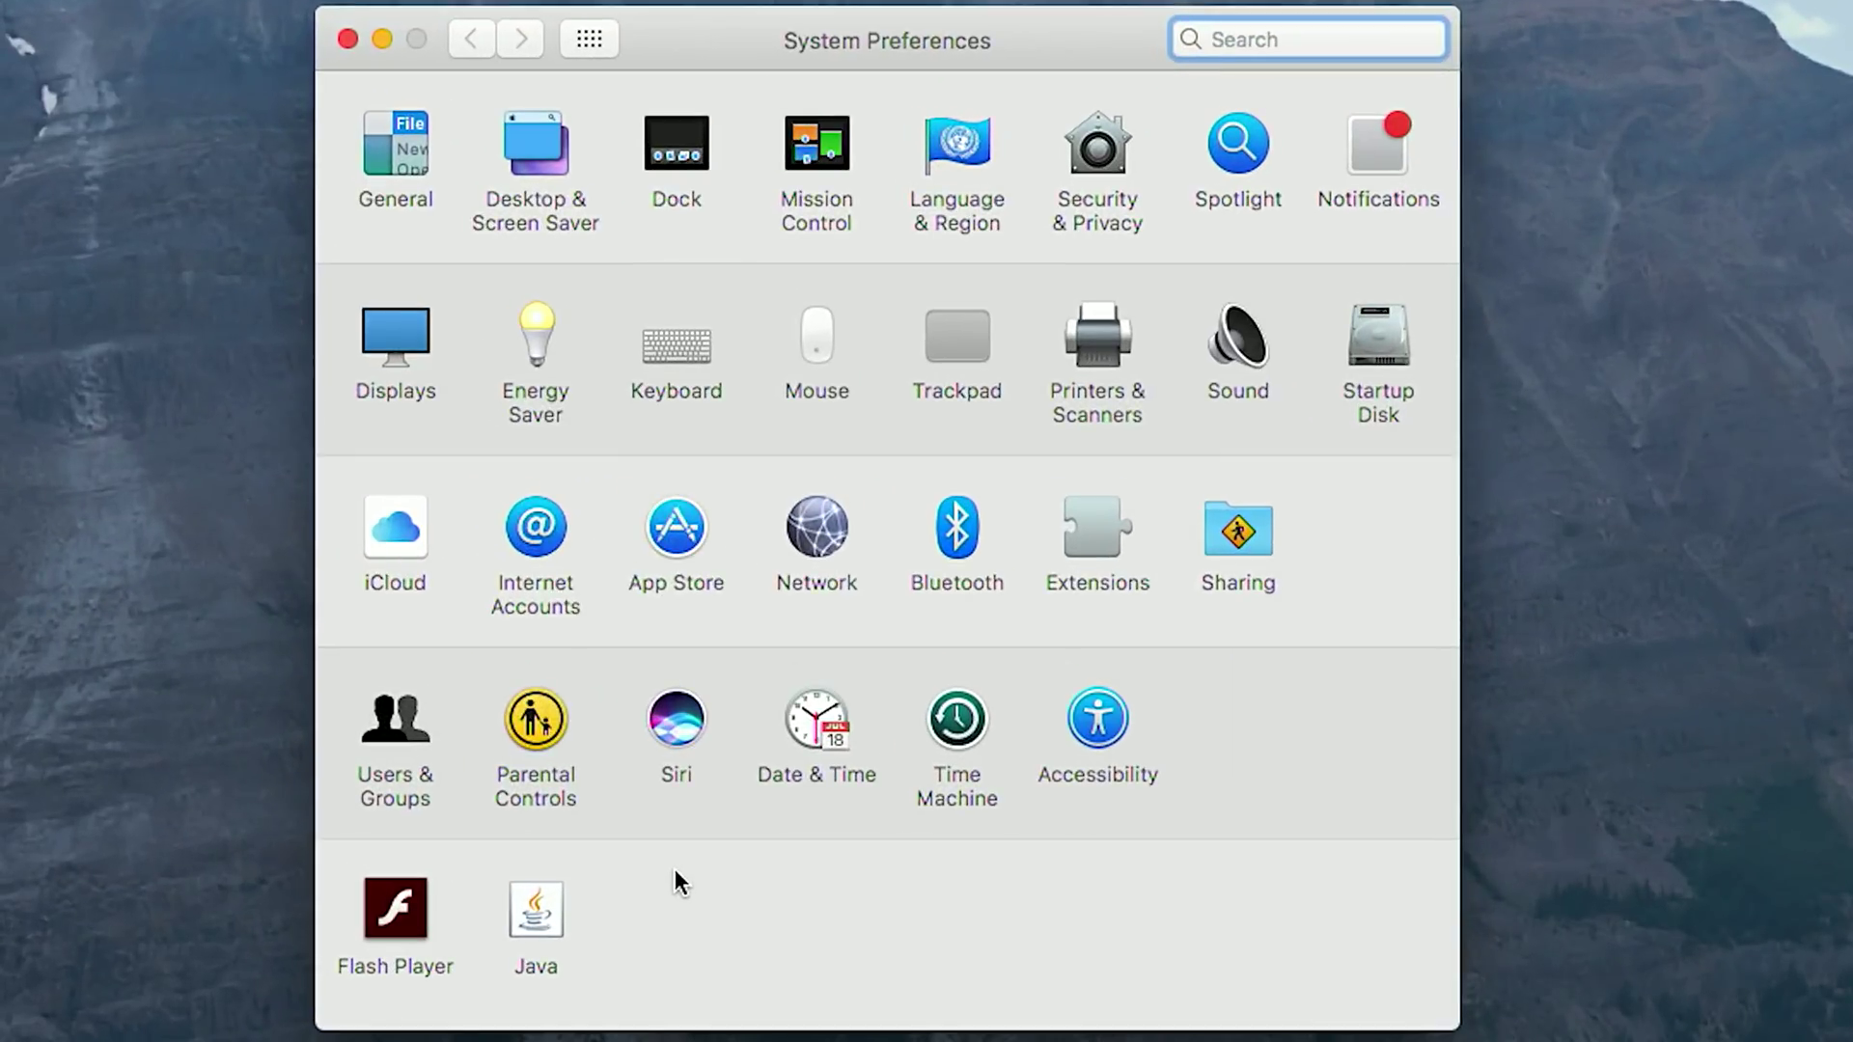
{"action": "left_click", "coordinate": [679, 722]}
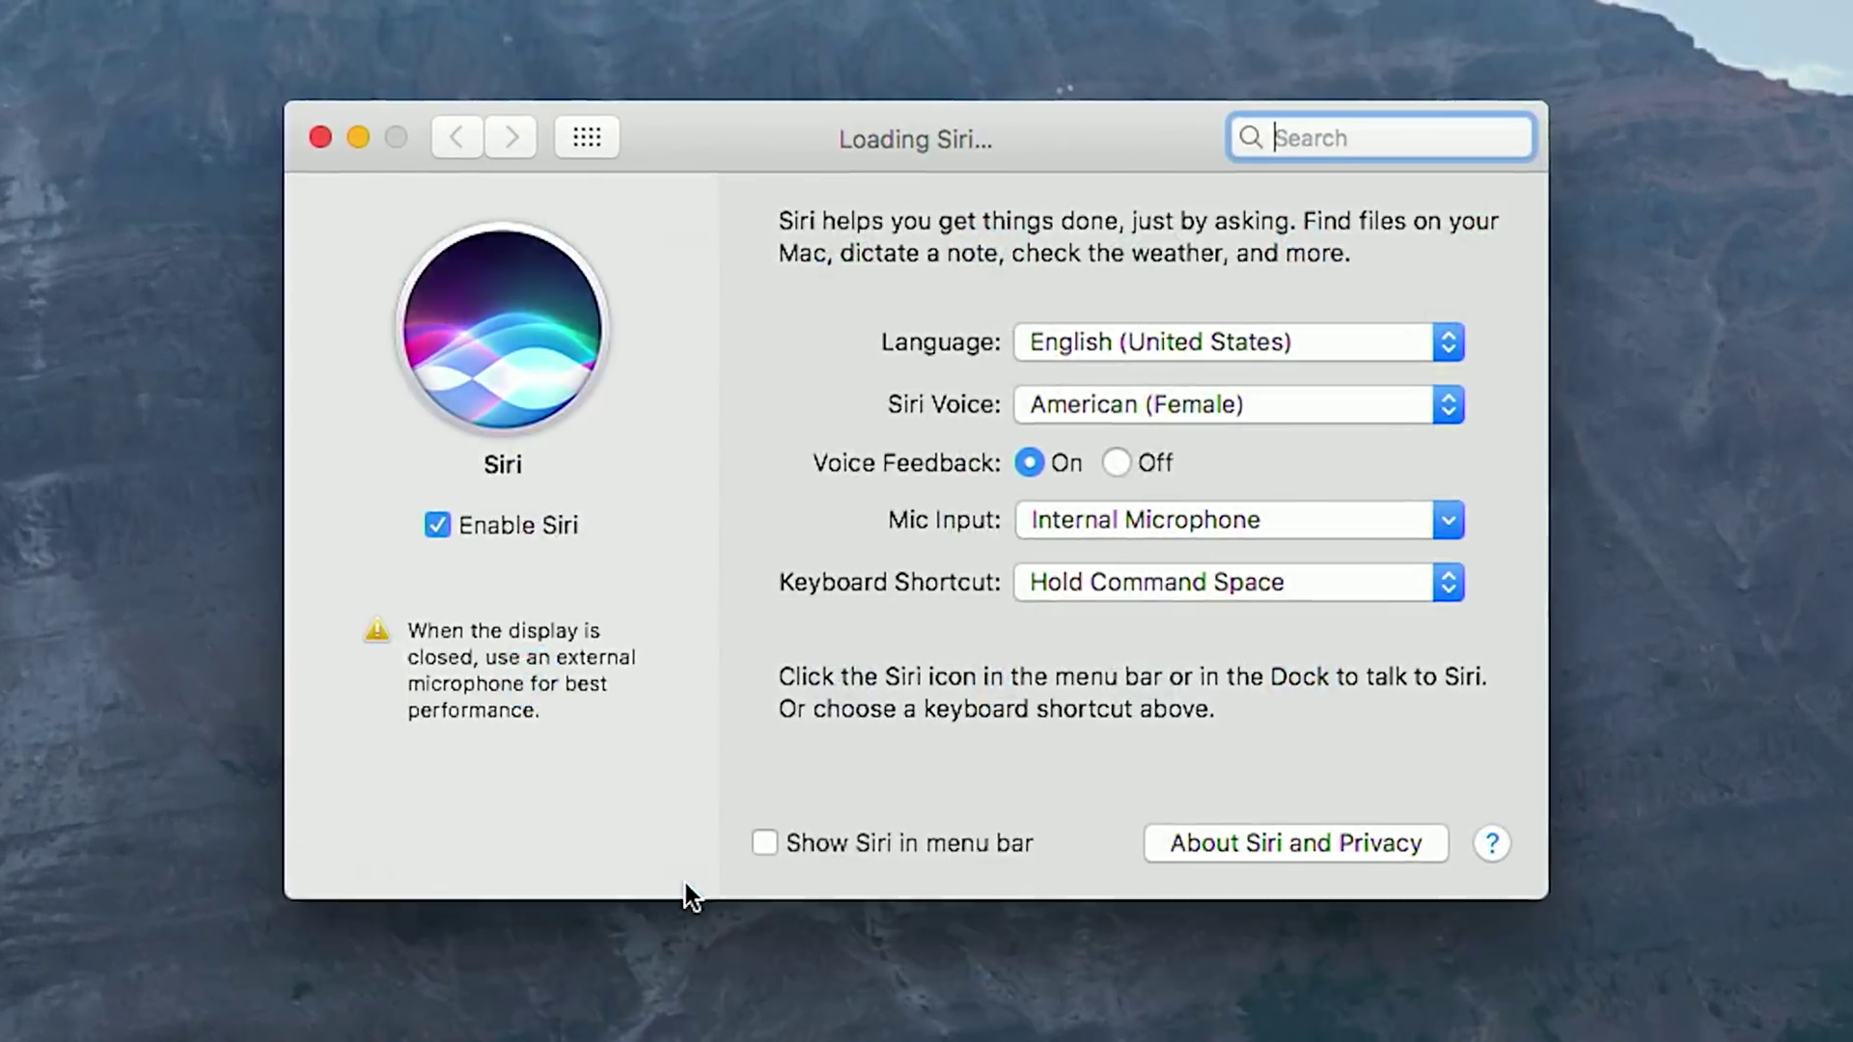
{"action": "left_click", "coordinate": [1145, 583]}
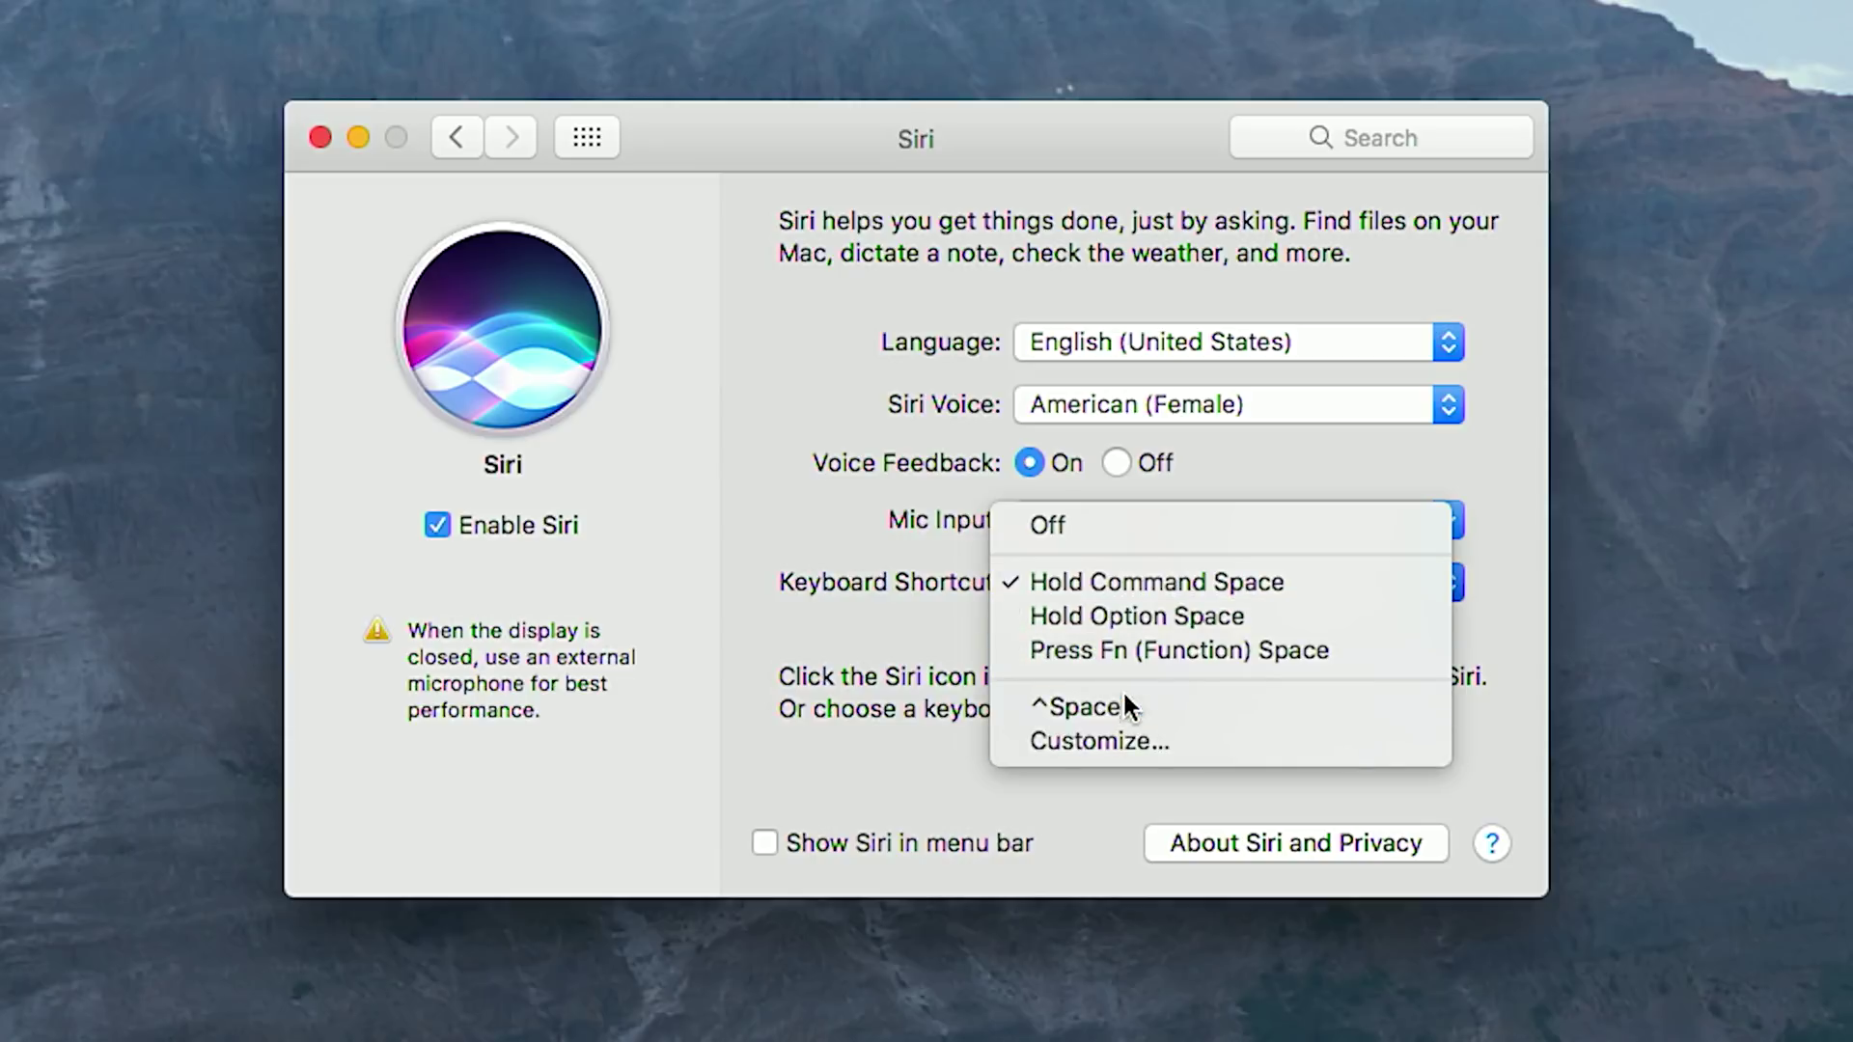
{"action": "left_click", "coordinate": [1162, 744]}
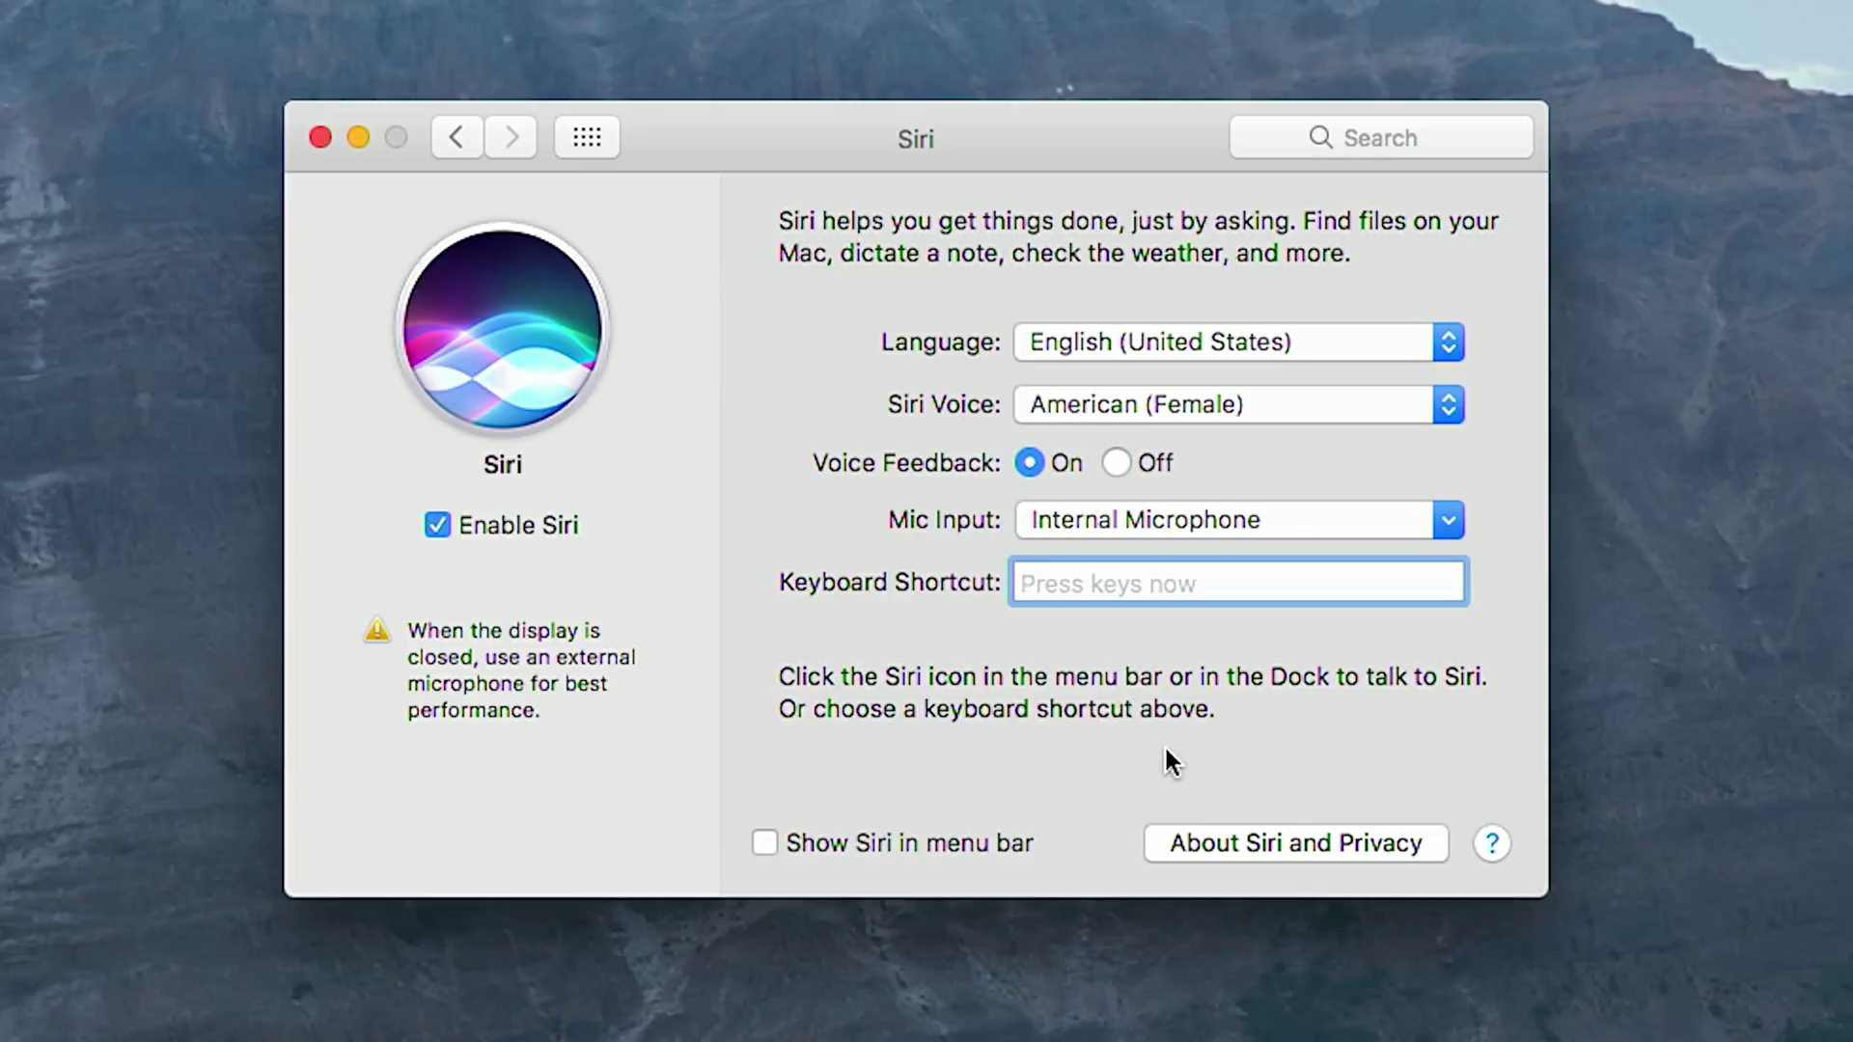
{"action": "key", "text": "ctrl+space"}
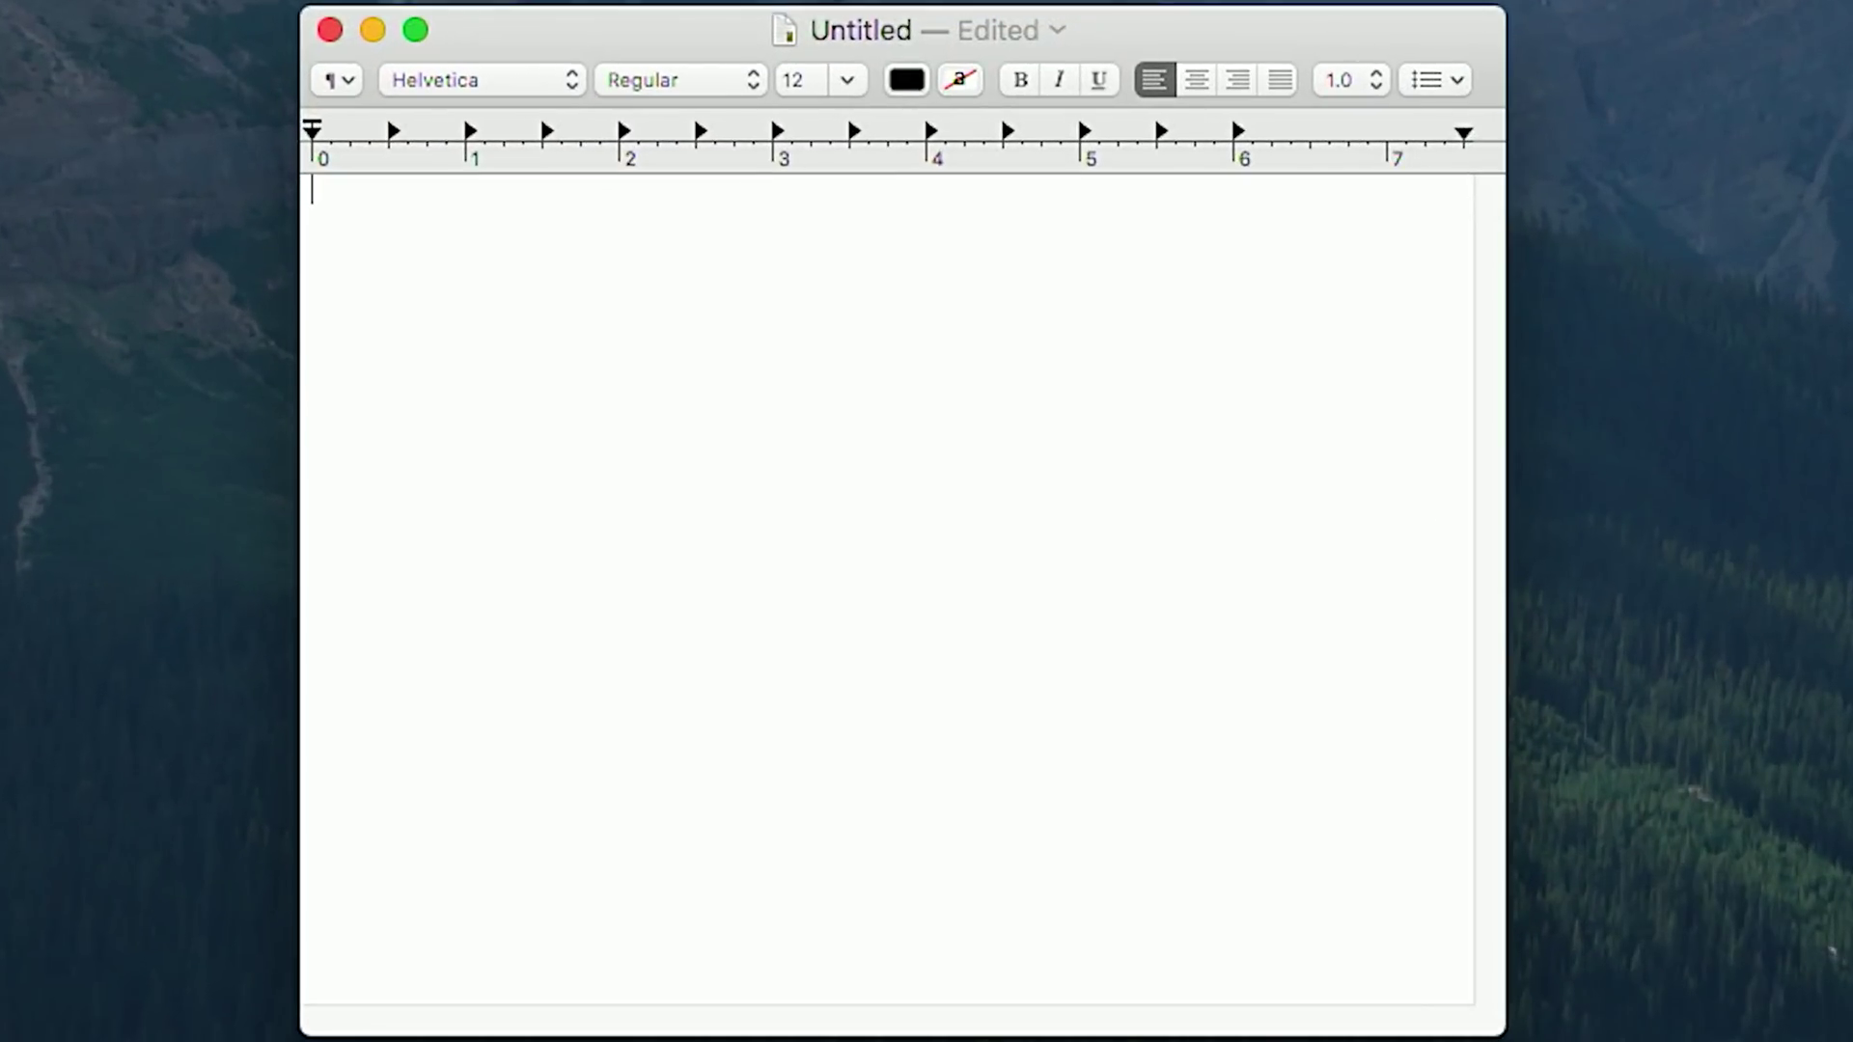
Type 'This is a test.' in the untitled TextEdit document, then bring up Spotlight.
{"action": "type", "text": "This is a test."}
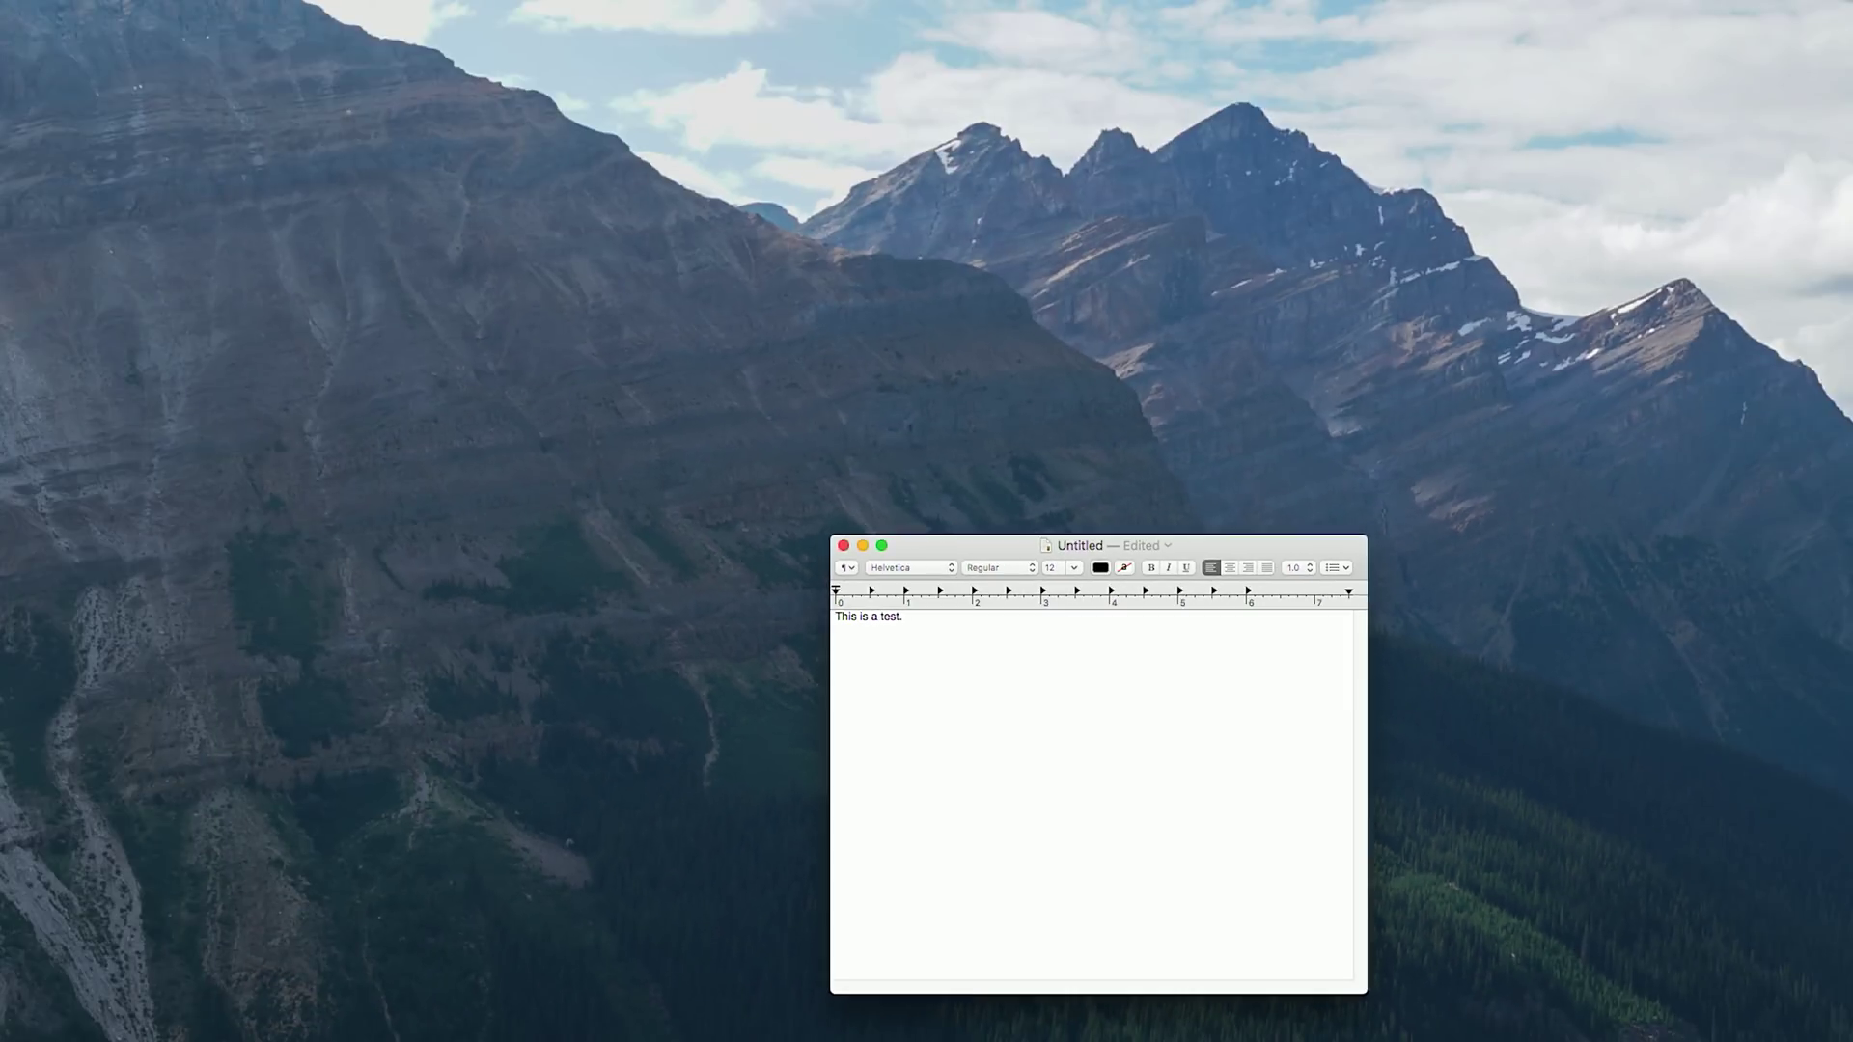
{"action": "key", "text": "super+space"}
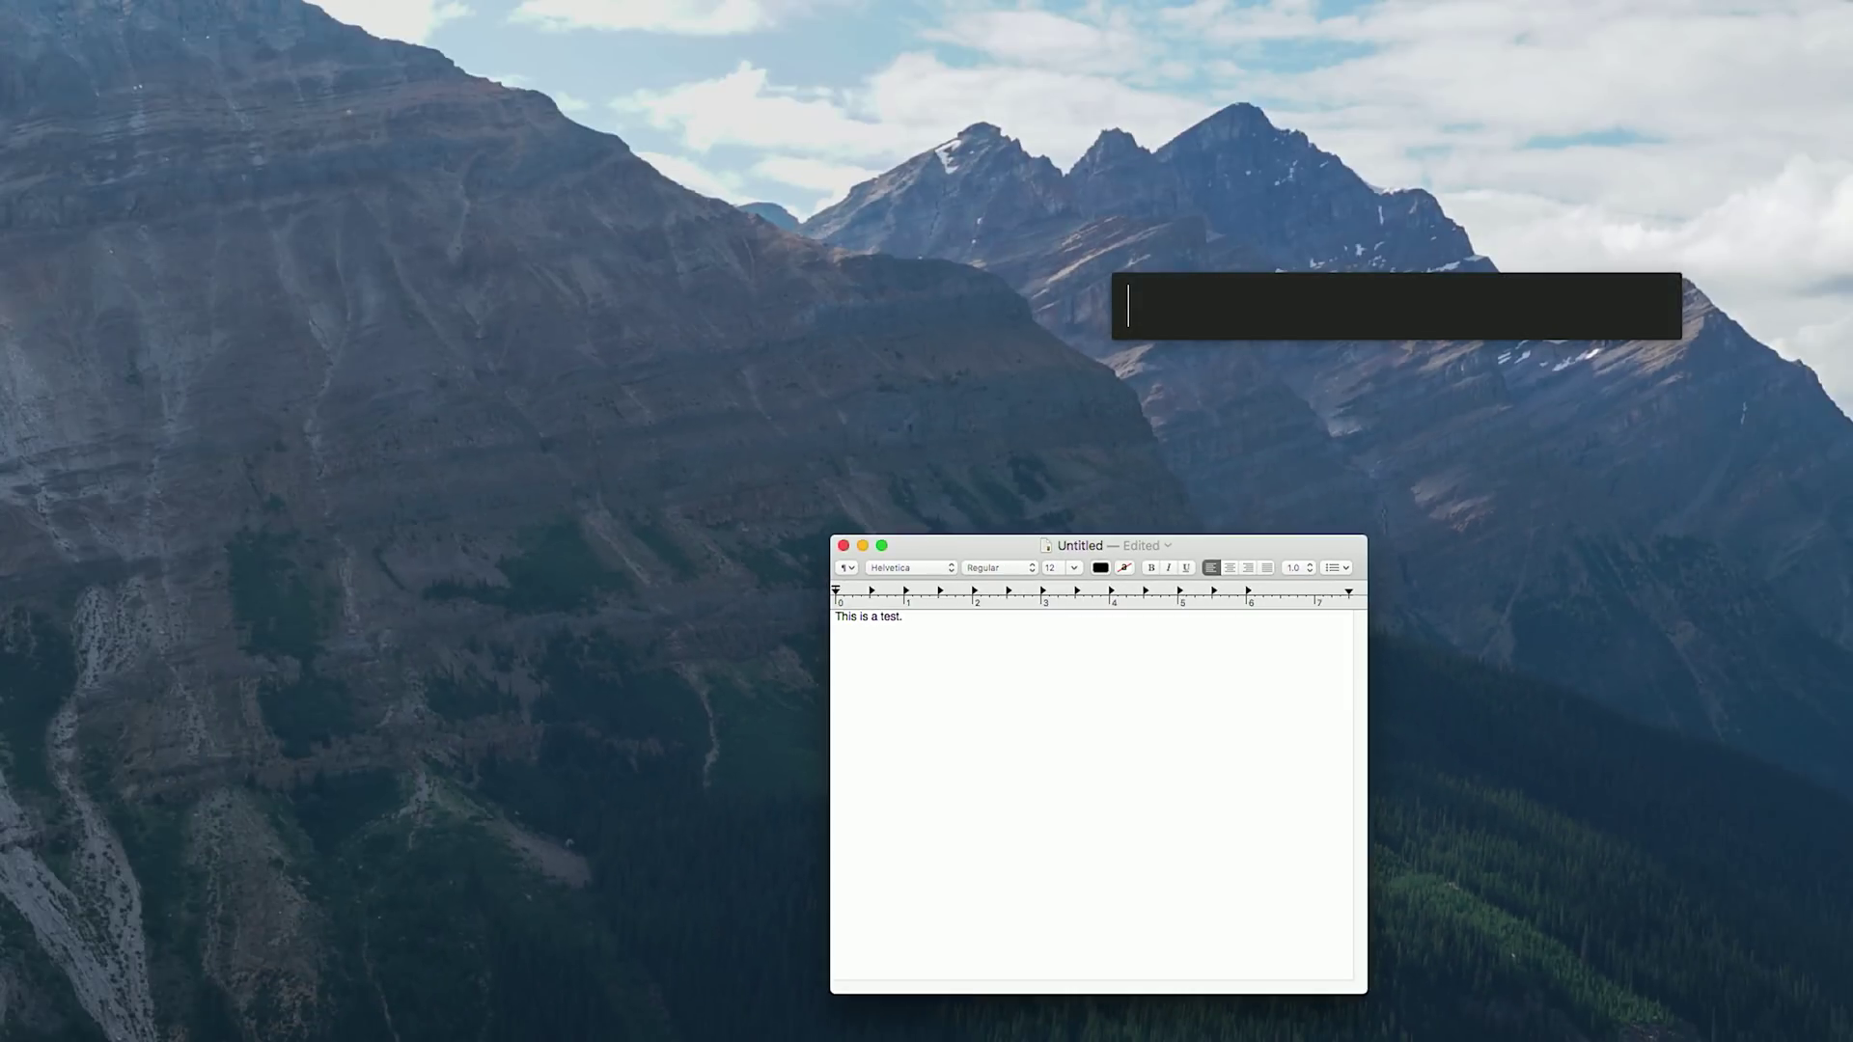
Launch System Preferences and check 'Correct spelling automatically' under Keyboard's Text settings.
{"action": "type", "text": "sys"}
{"action": "key", "text": "Return"}
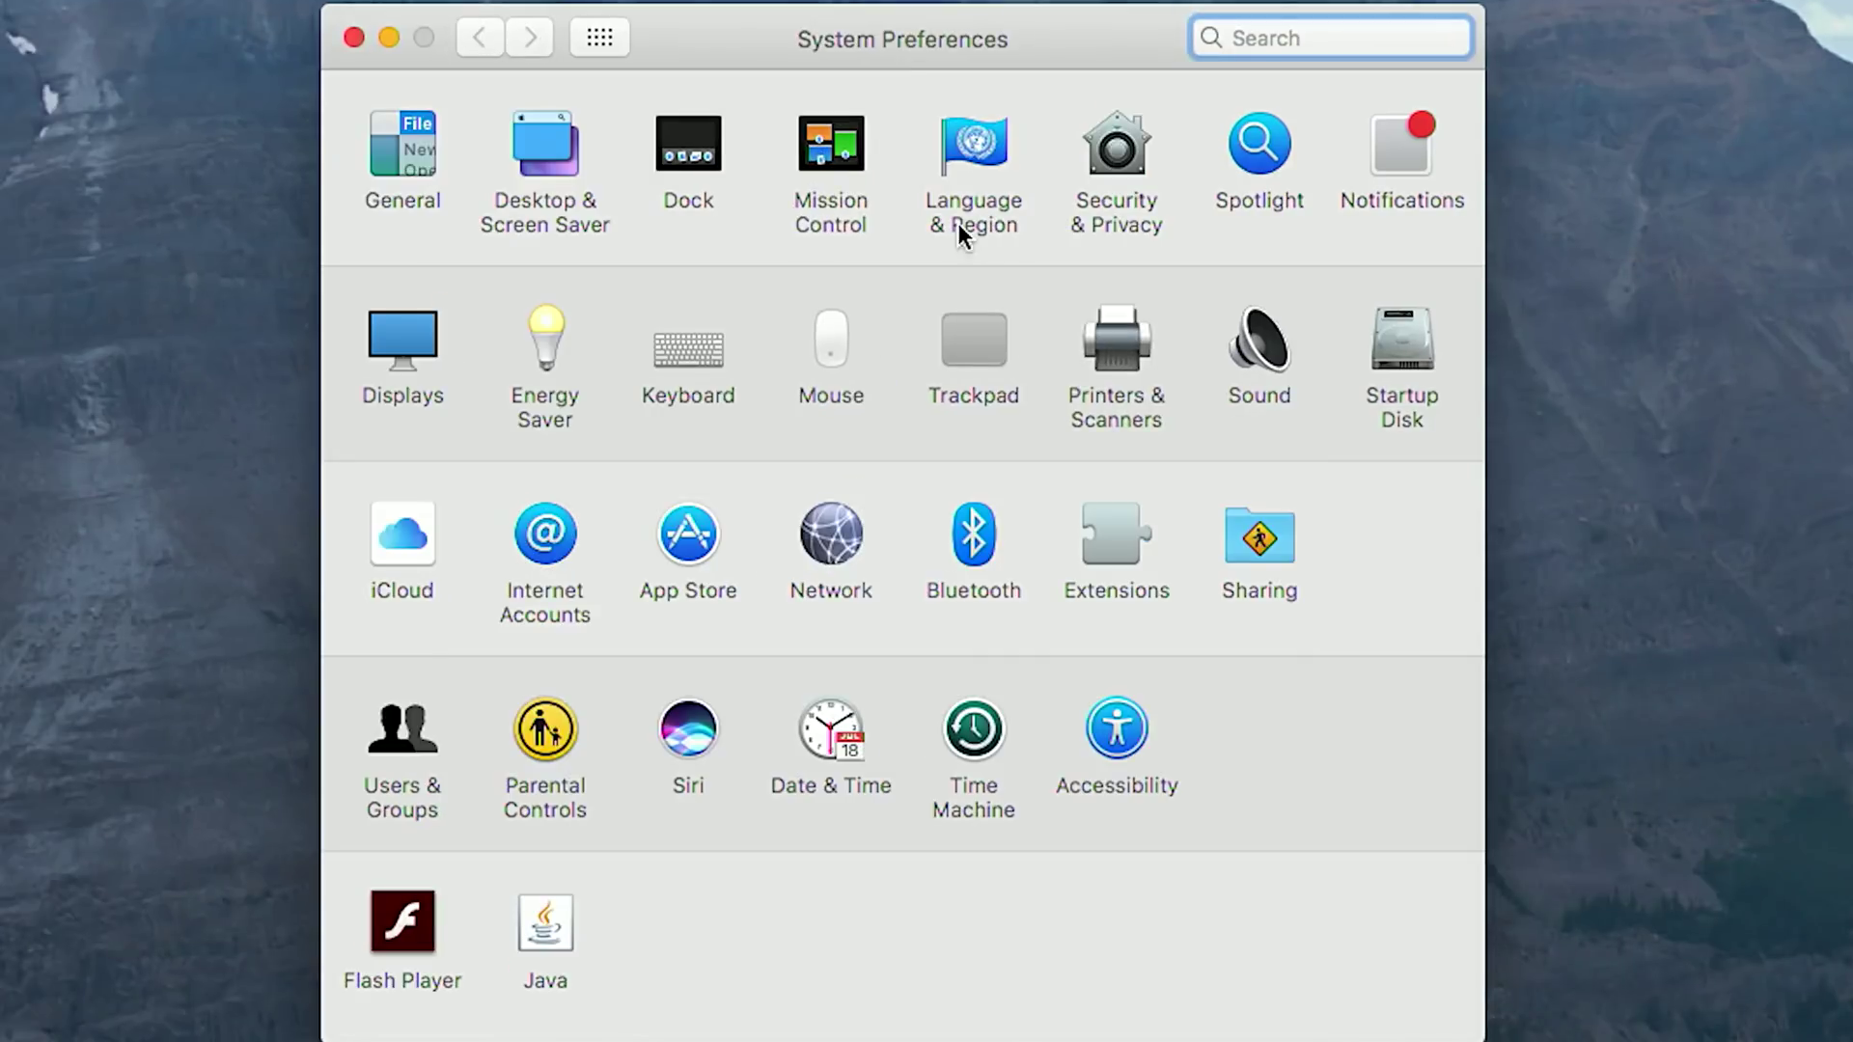
{"action": "left_click", "coordinate": [674, 363]}
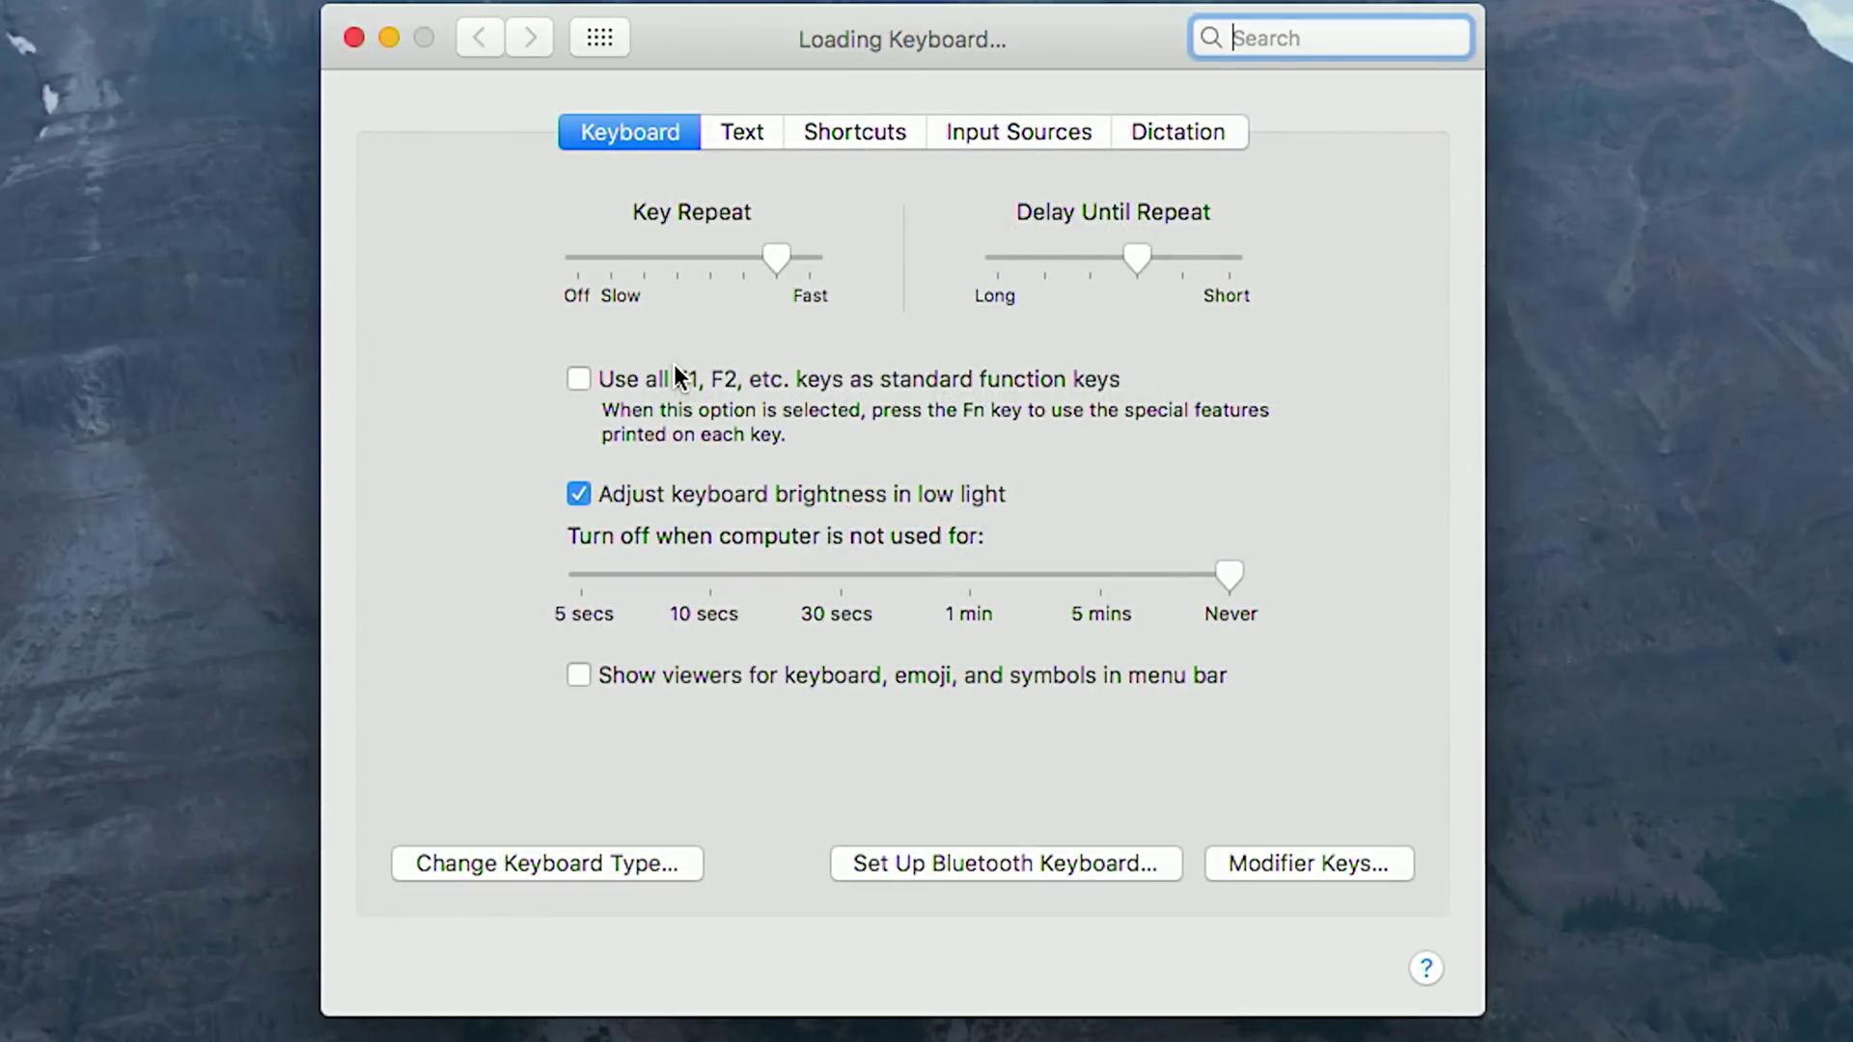
{"action": "left_click", "coordinate": [736, 132]}
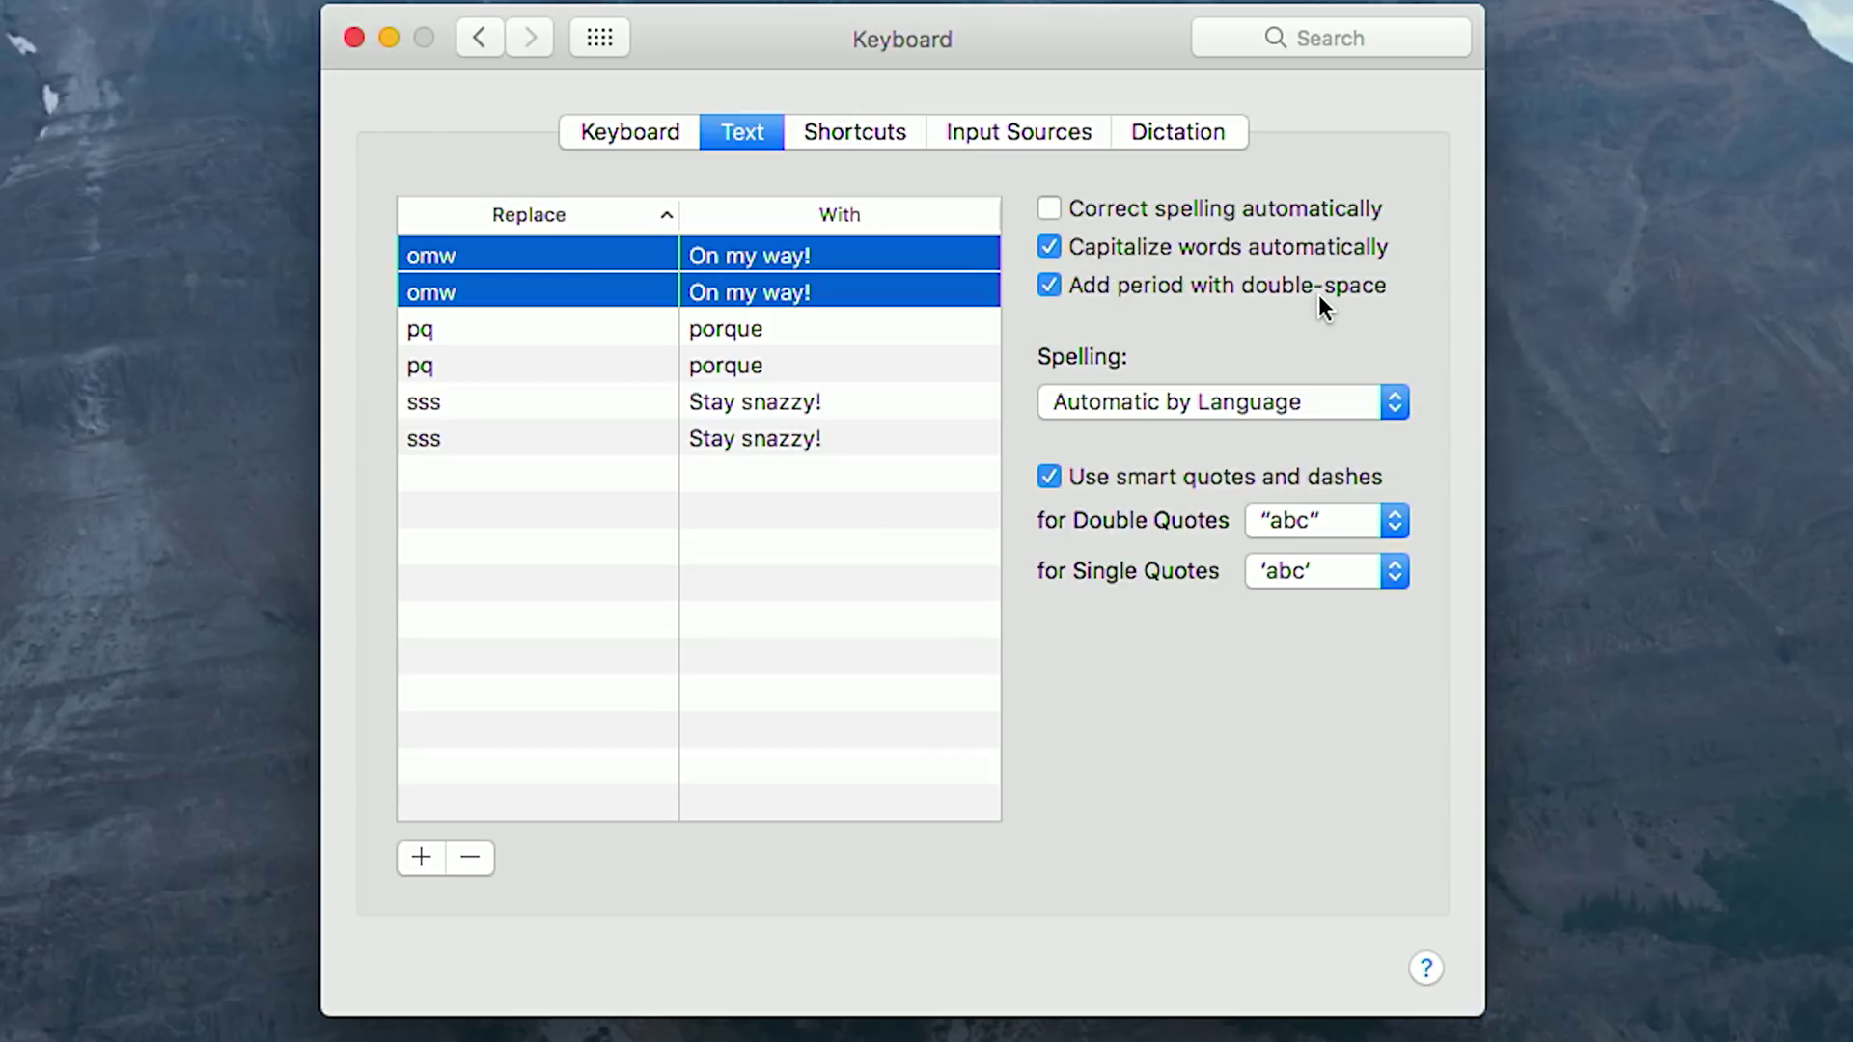
{"action": "left_click", "coordinate": [1211, 218]}
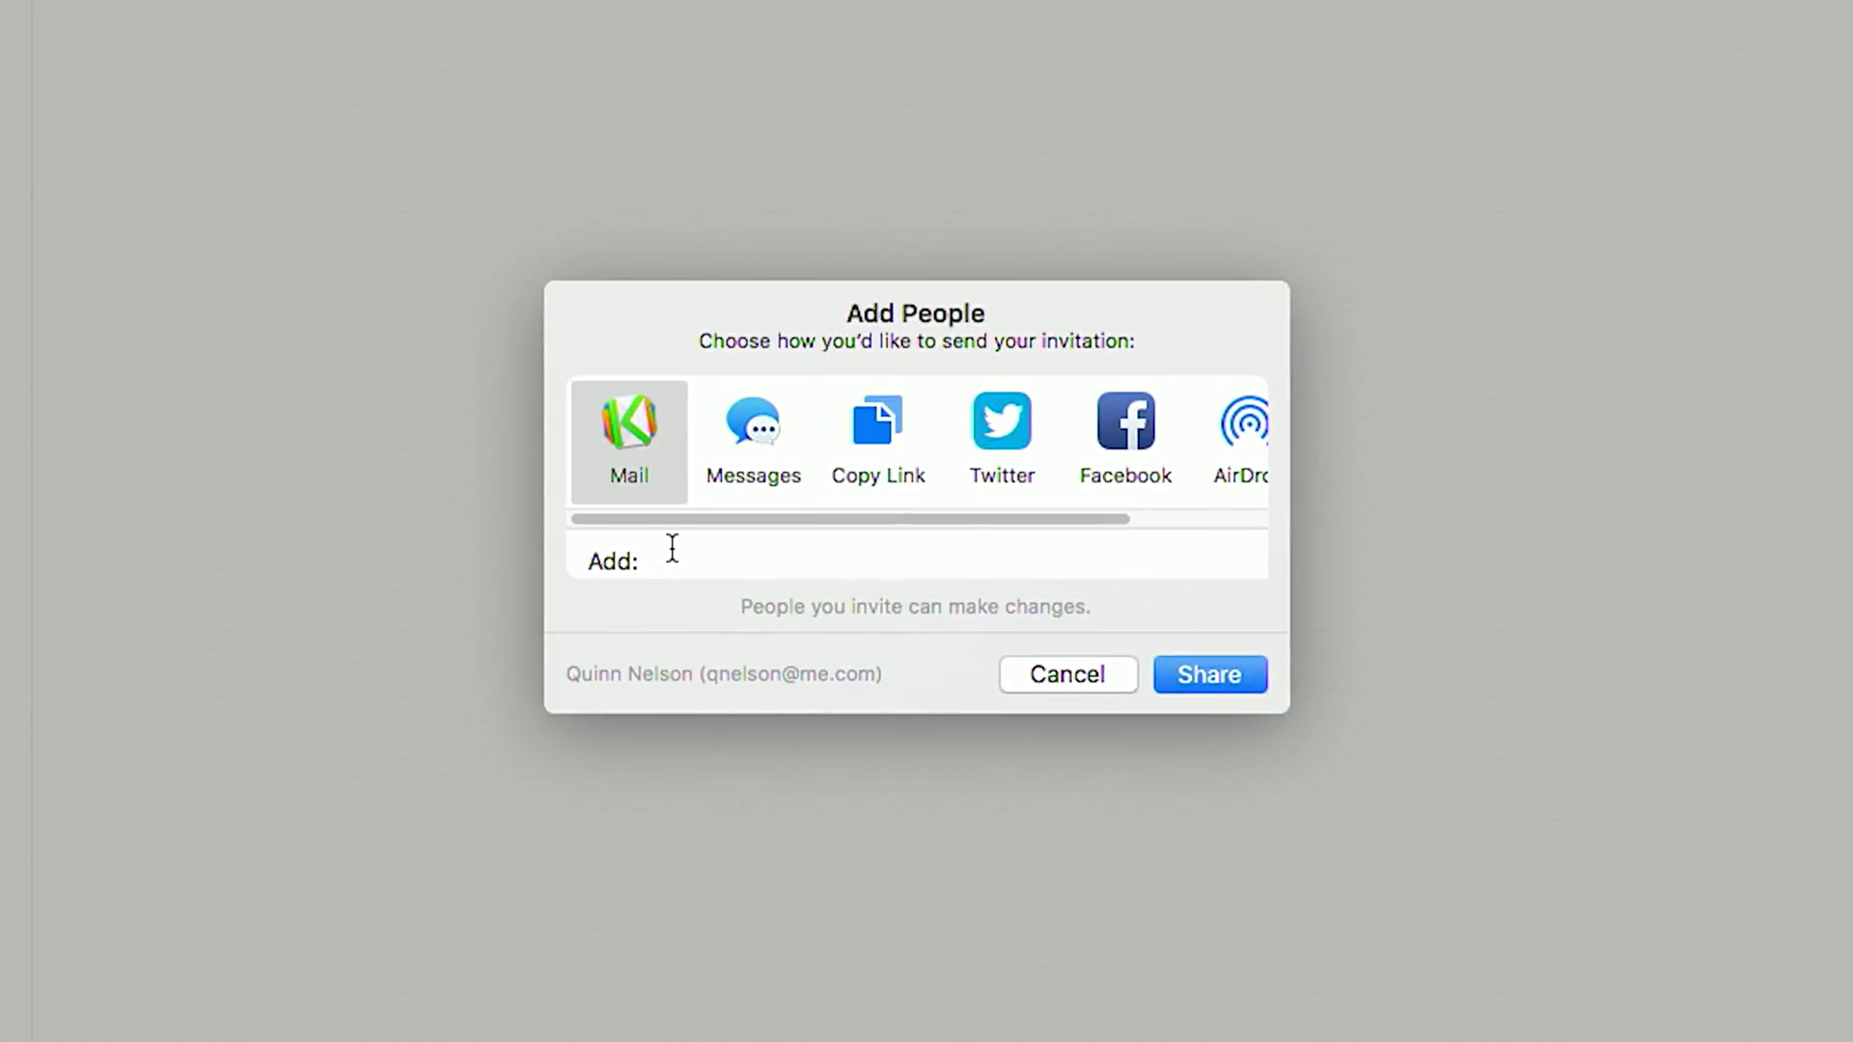
Choose Copy Link as the way to send the note's sharing invitation.
{"action": "left_click", "coordinate": [874, 474]}
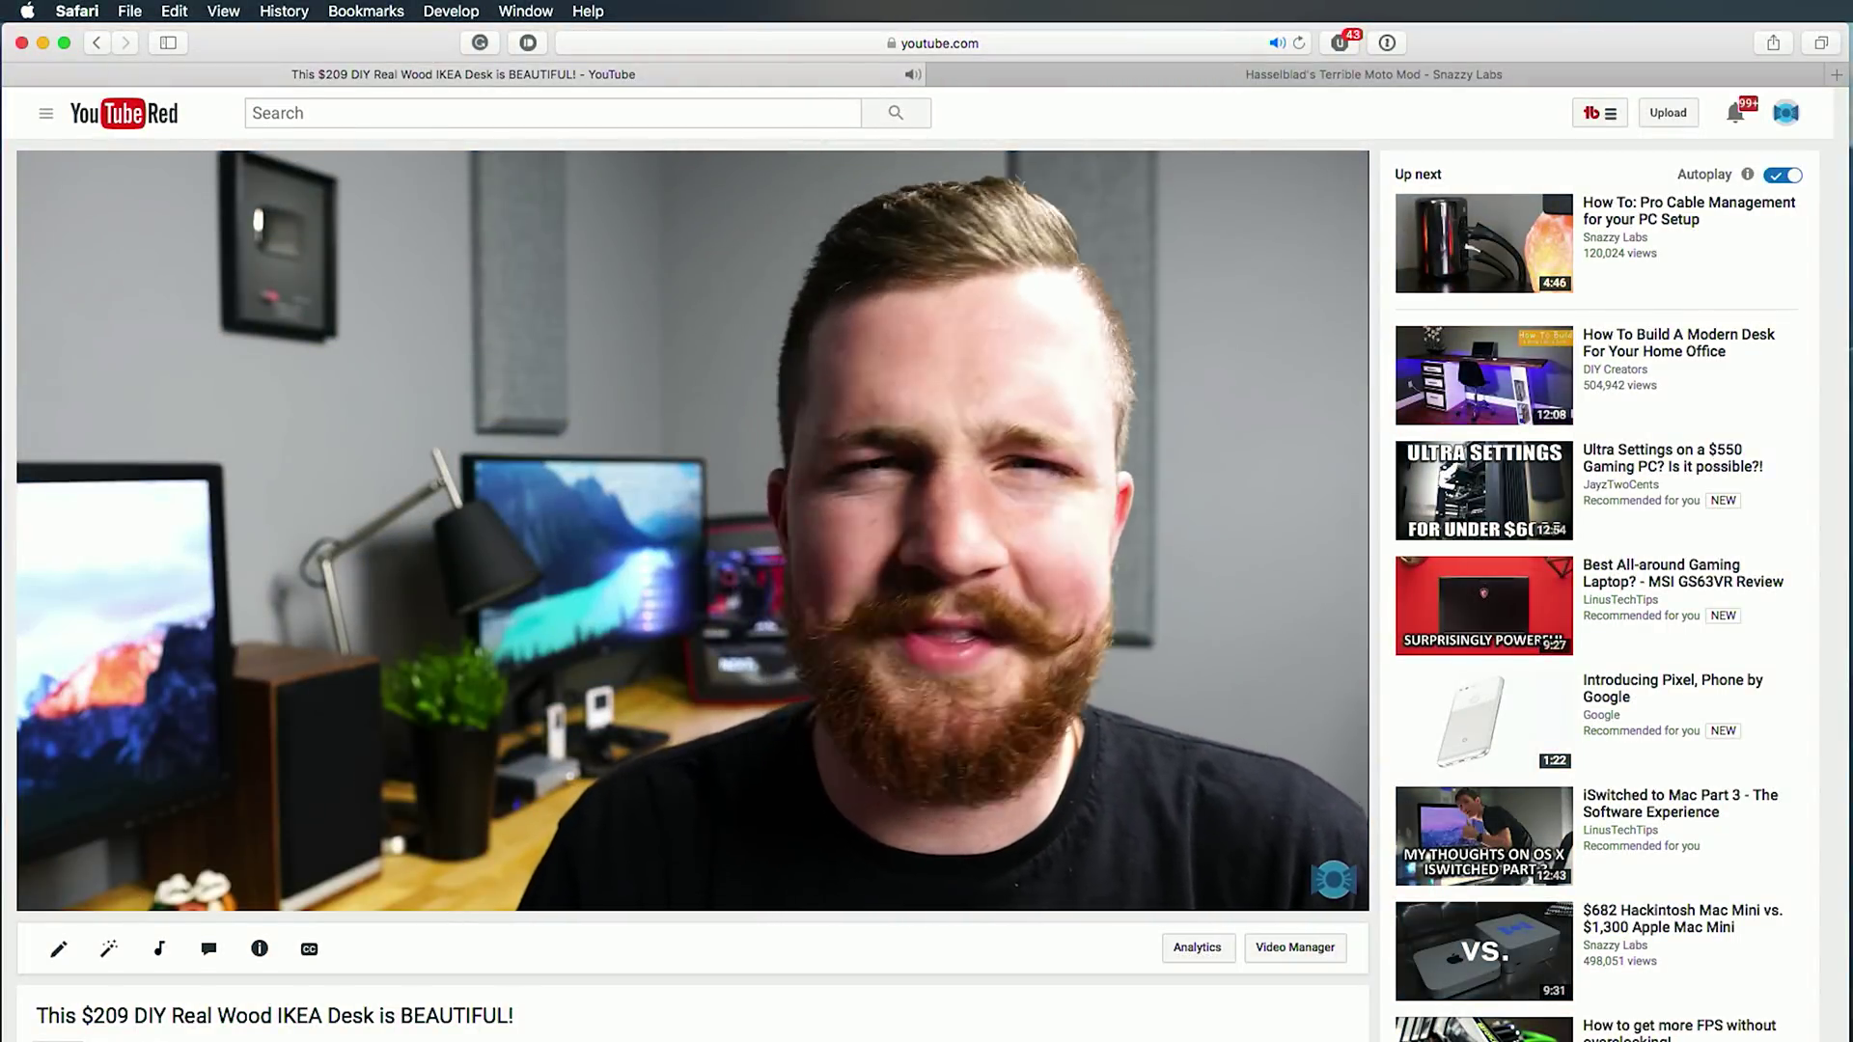
Pop the IKEA desk video into Picture-in-Picture from the video's context menu.
{"action": "right_click", "coordinate": [469, 660]}
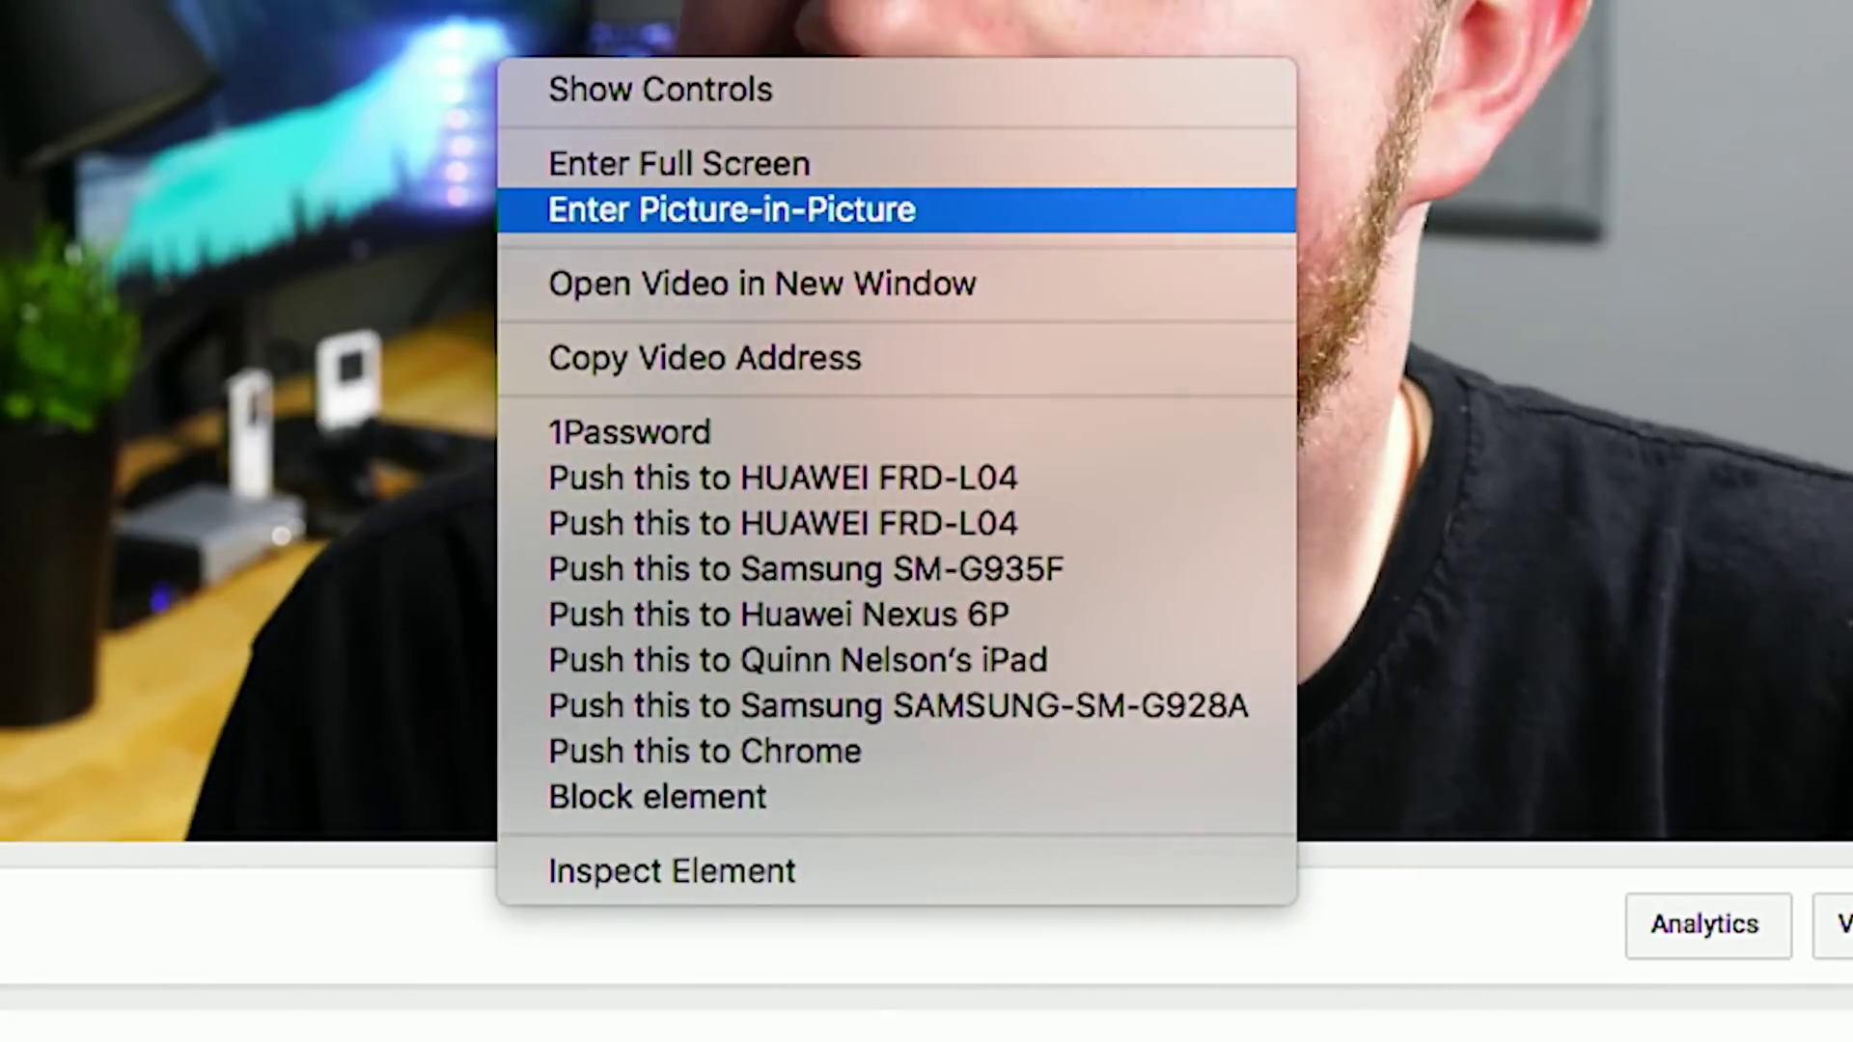
{"action": "left_click", "coordinate": [730, 209]}
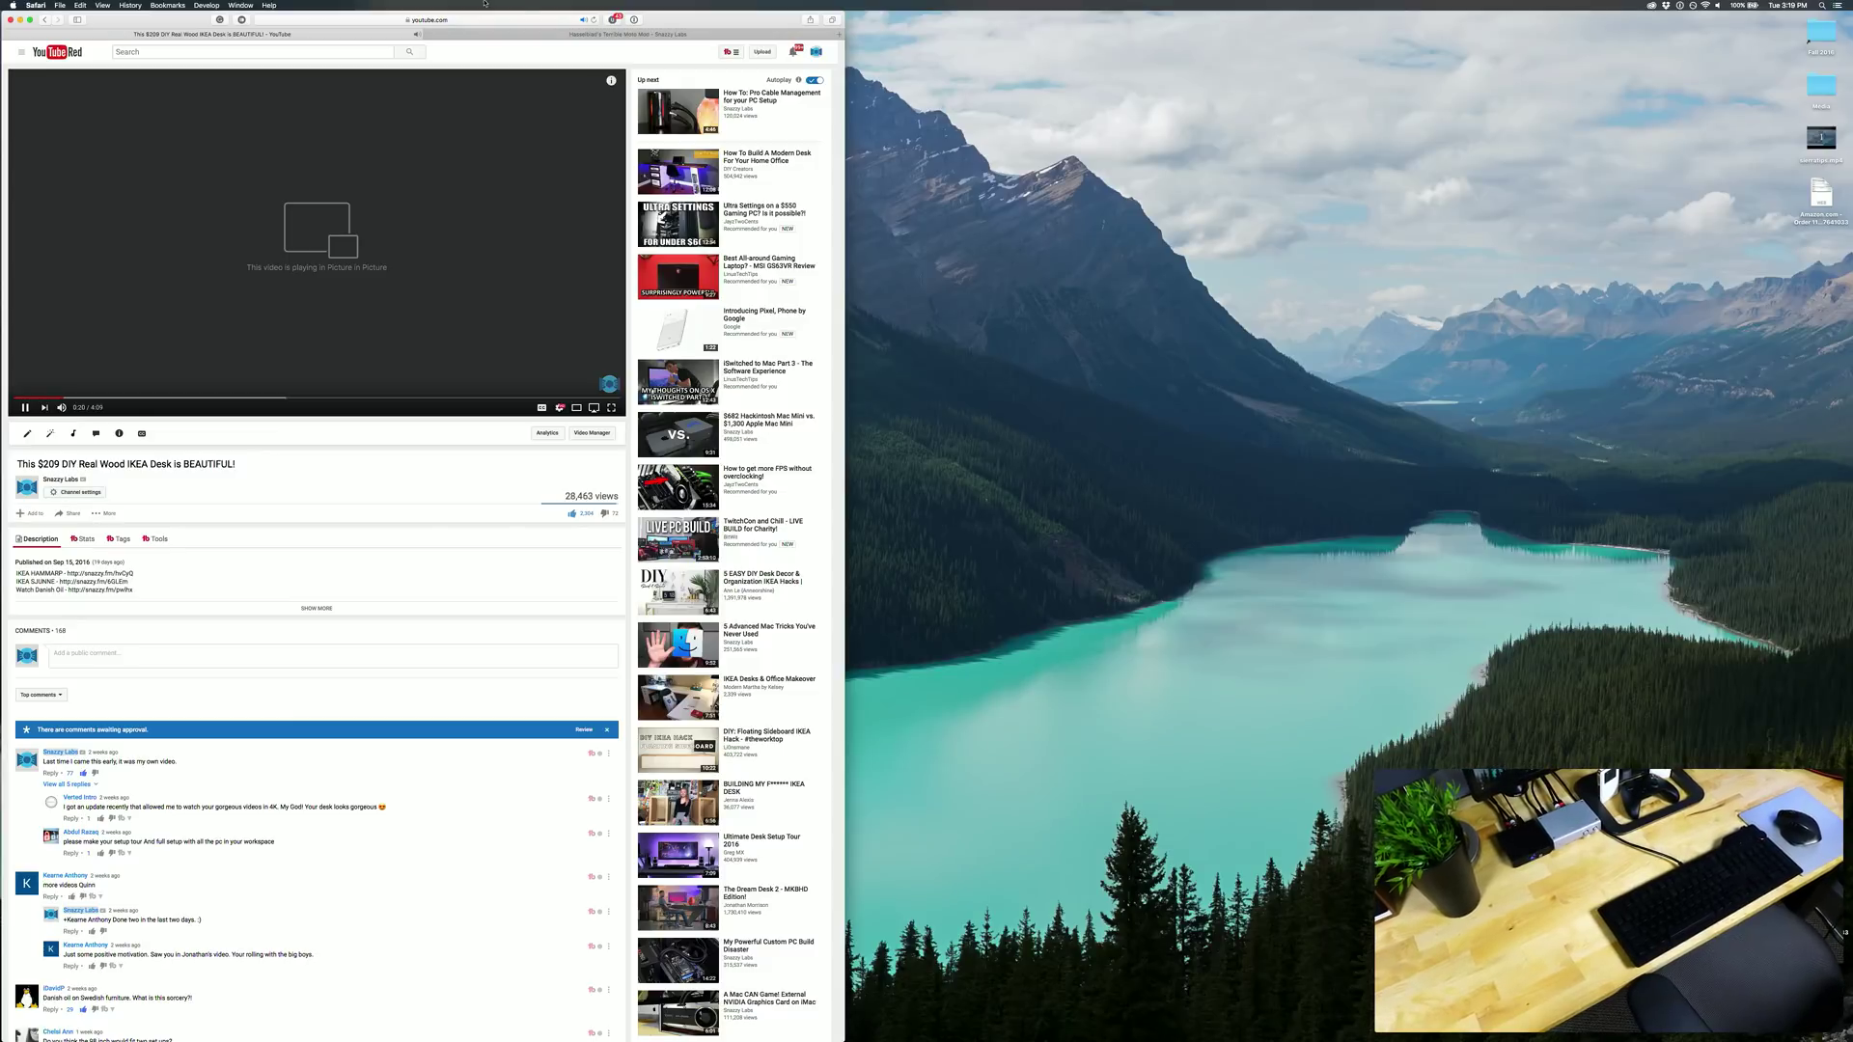
Show the Hasselblad's Terrible Moto Mod article and drag the floating video between screen corners.
{"action": "left_click", "coordinate": [507, 35]}
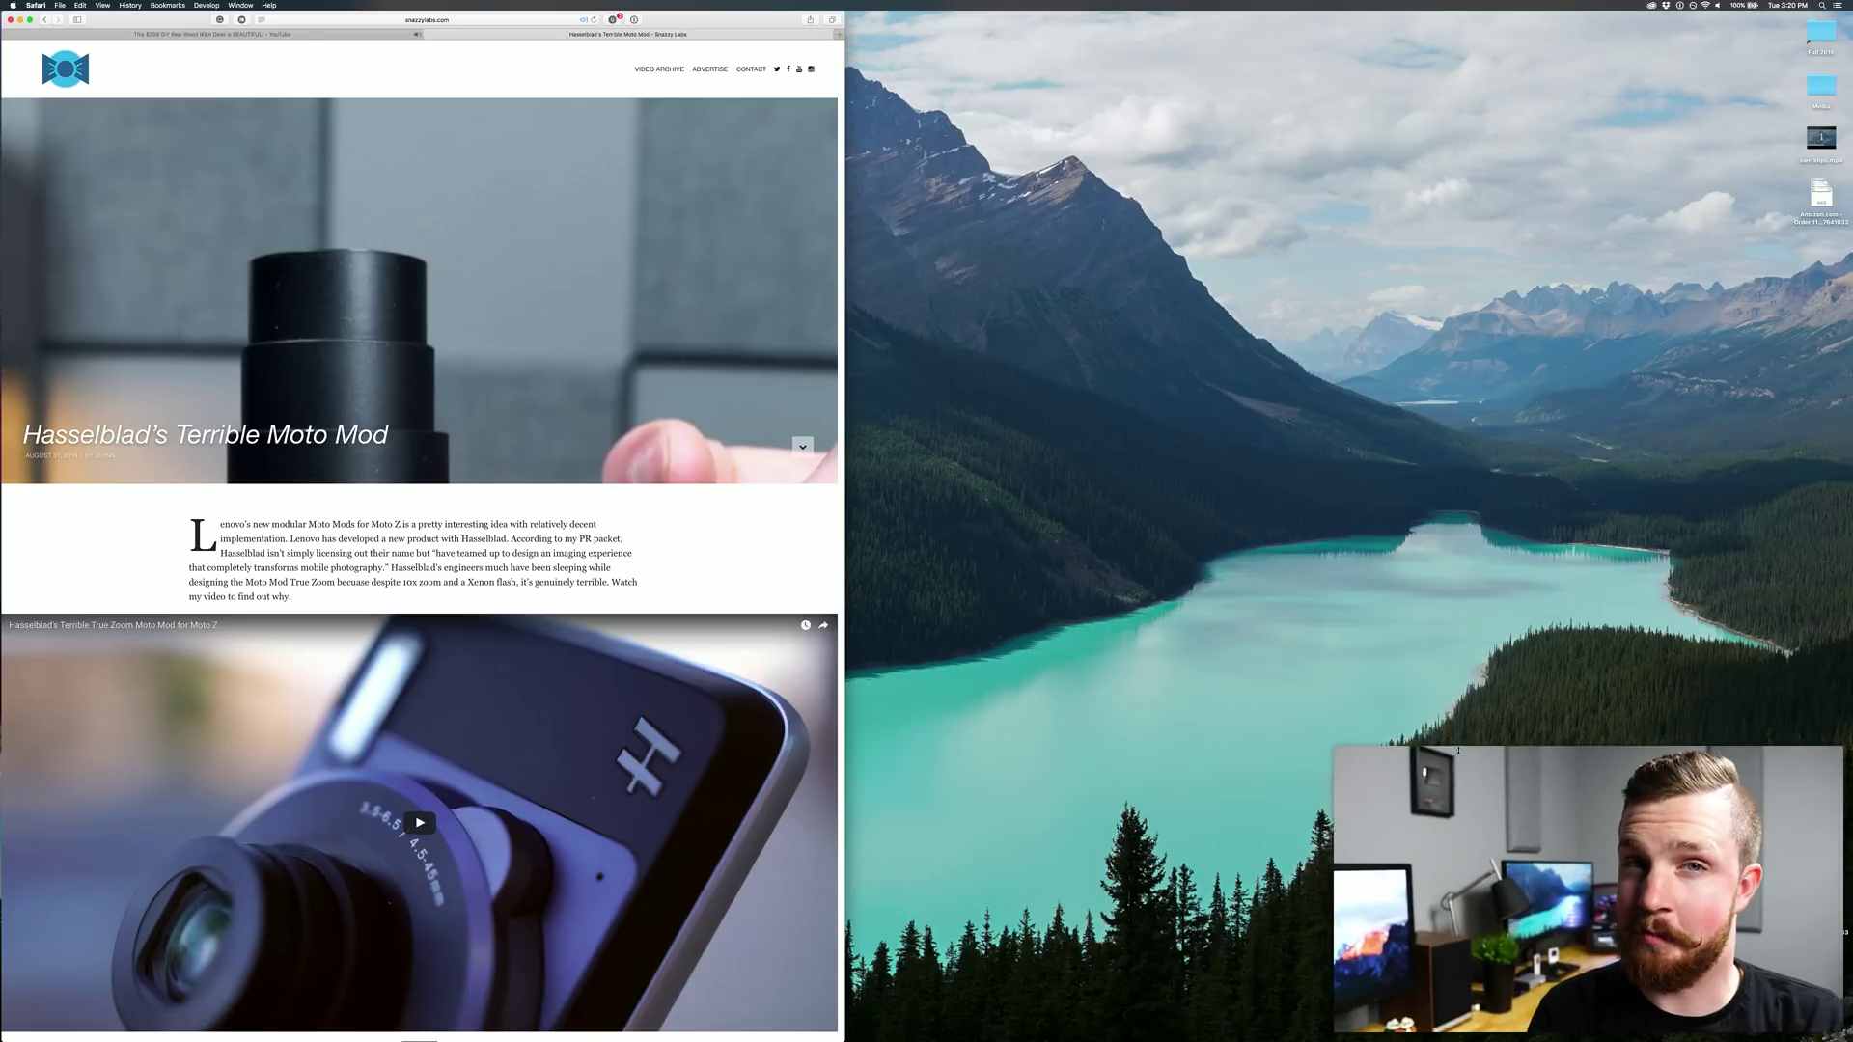
{"action": "left_click_drag", "start_coordinate": [1530, 851], "coordinate": [386, 625]}
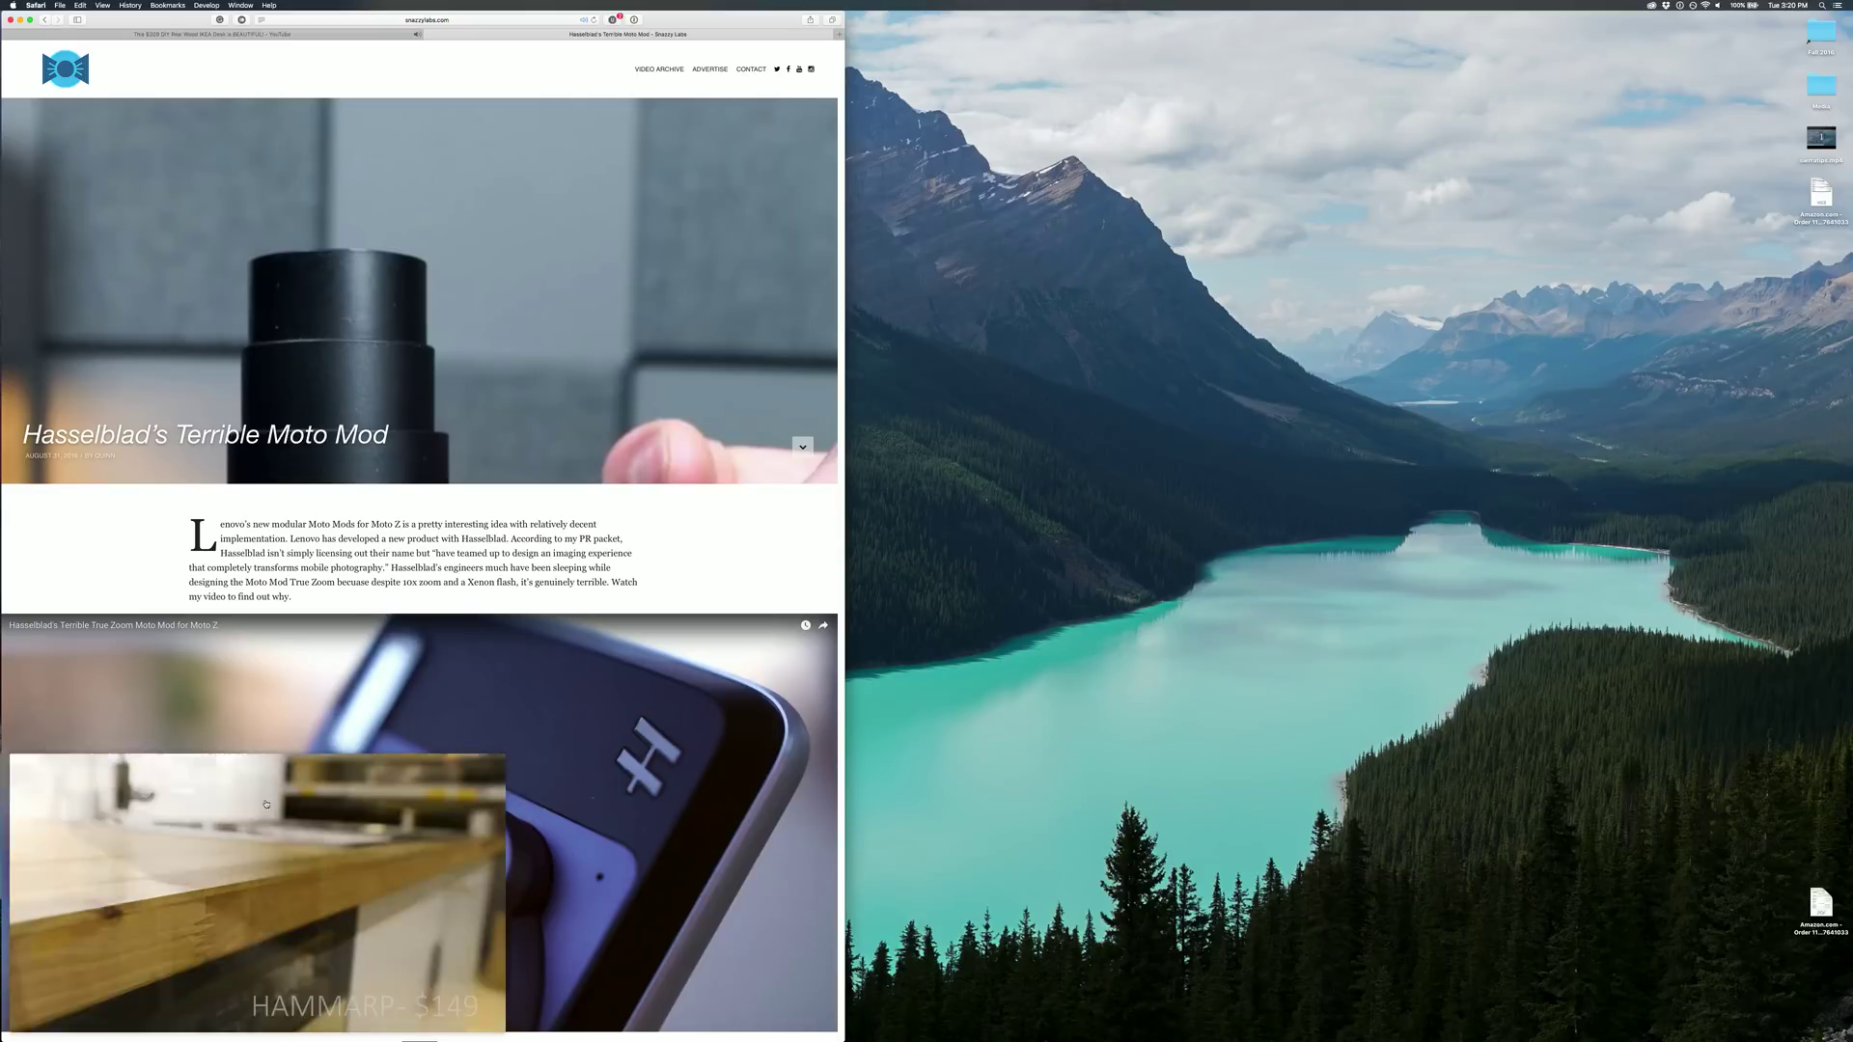
{"action": "left_click_drag", "start_coordinate": [269, 871], "coordinate": [1137, 584]}
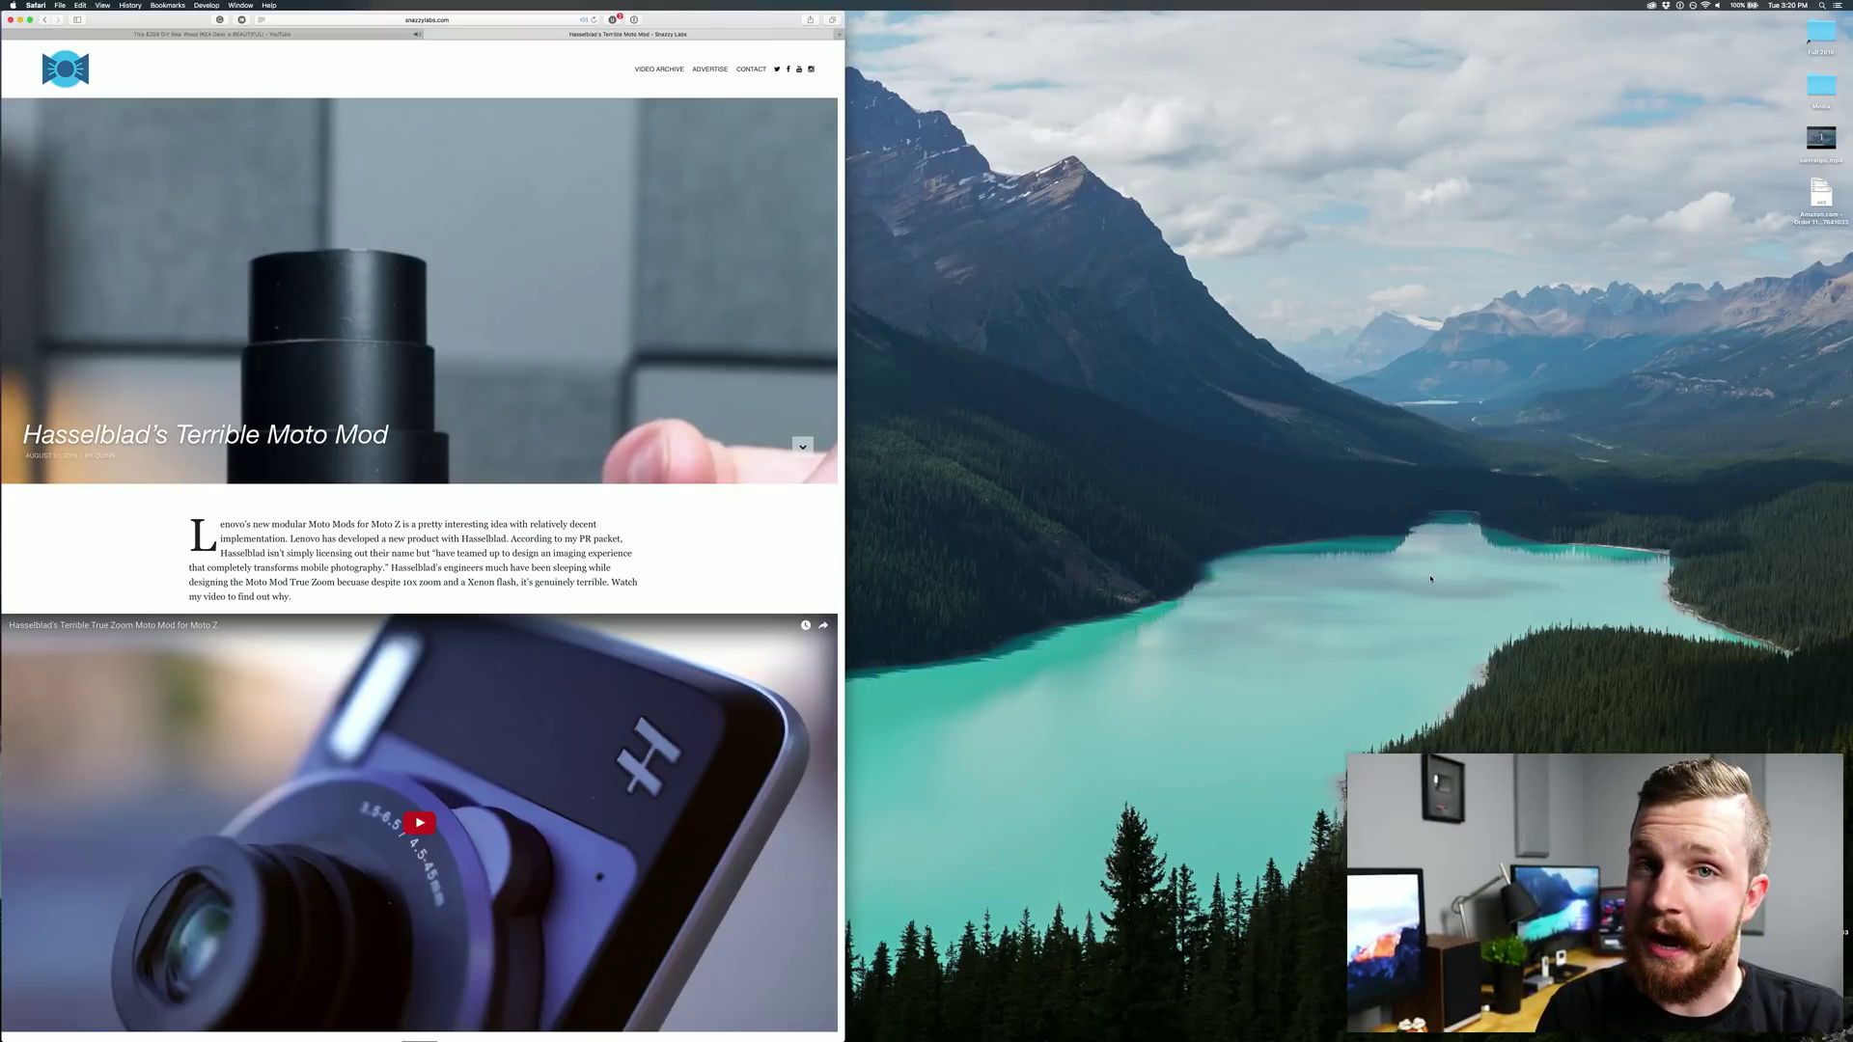
Hold Command to place the floating video freely at the desktop centre.
{"action": "key", "text": "super"}
{"action": "left_click_drag", "start_coordinate": [1450, 848], "coordinate": [970, 460]}
{"action": "scroll", "coordinate": [523, 419], "scroll_direction": "down", "scroll_amount": 5}
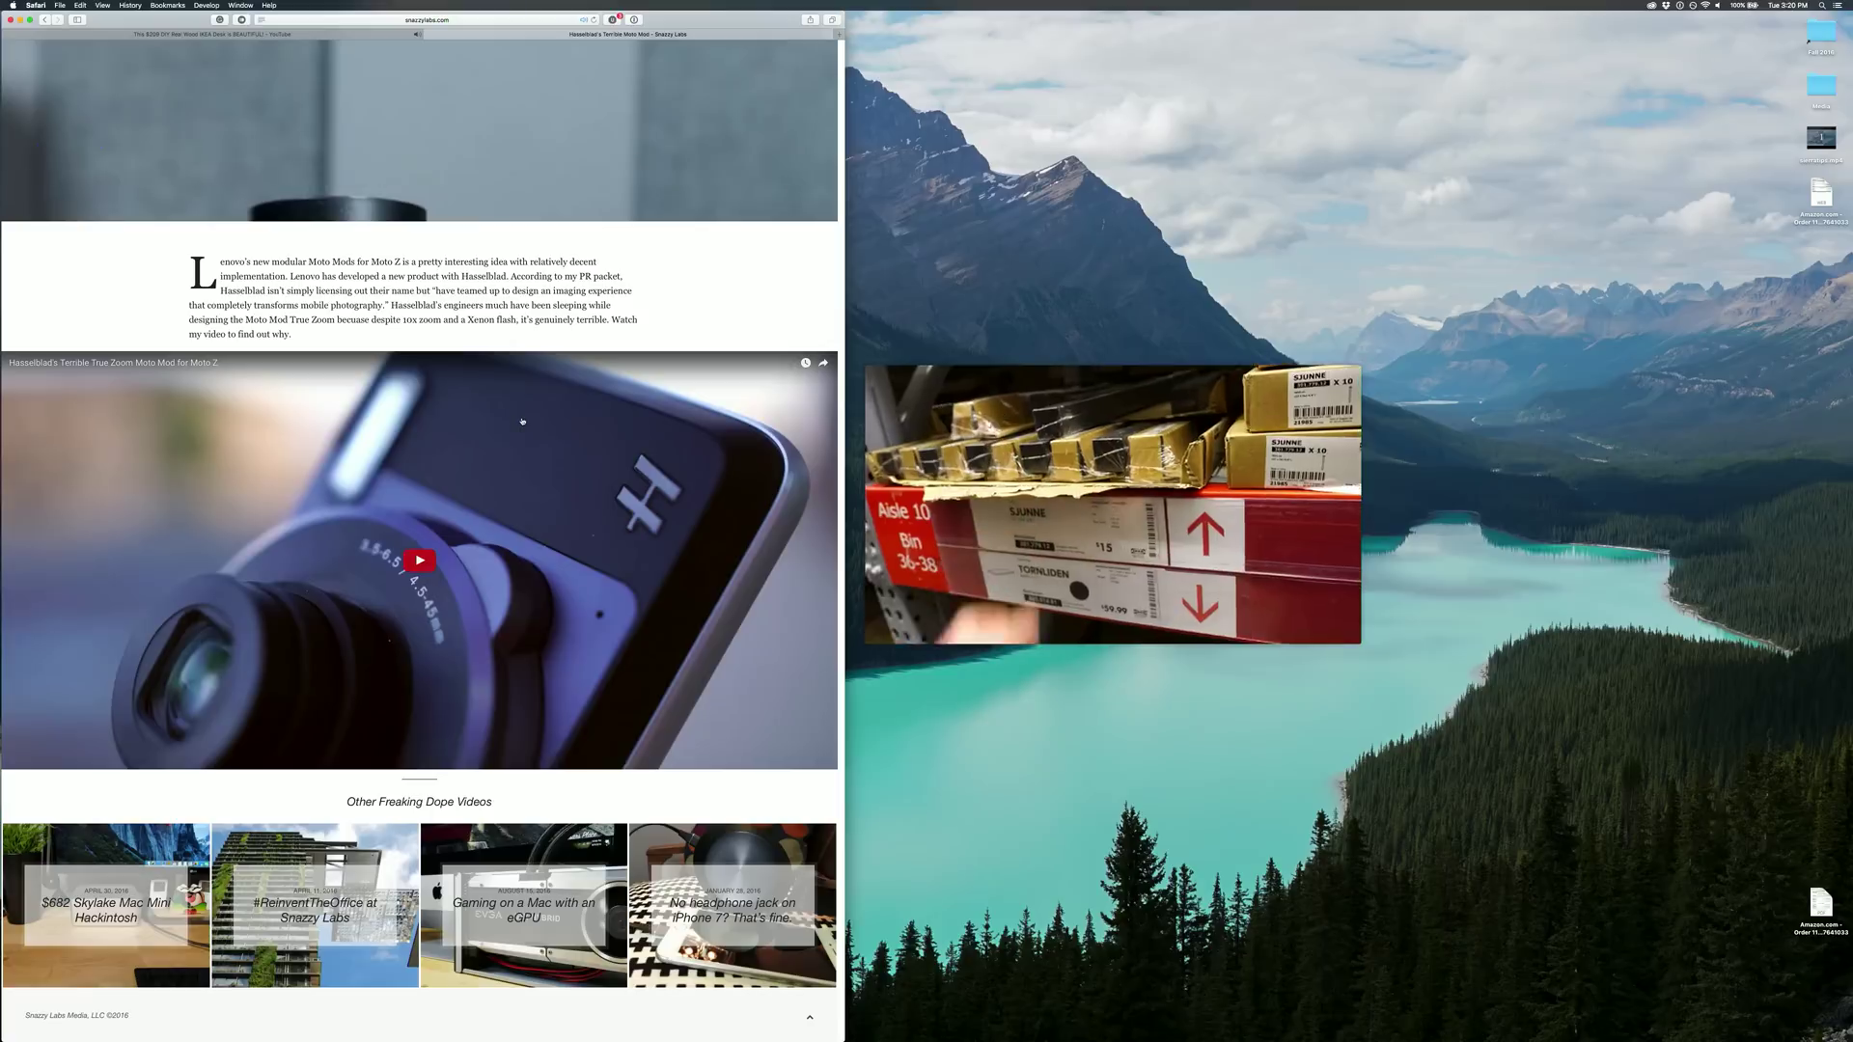
{"action": "scroll", "coordinate": [522, 420], "scroll_direction": "up", "scroll_amount": 5}
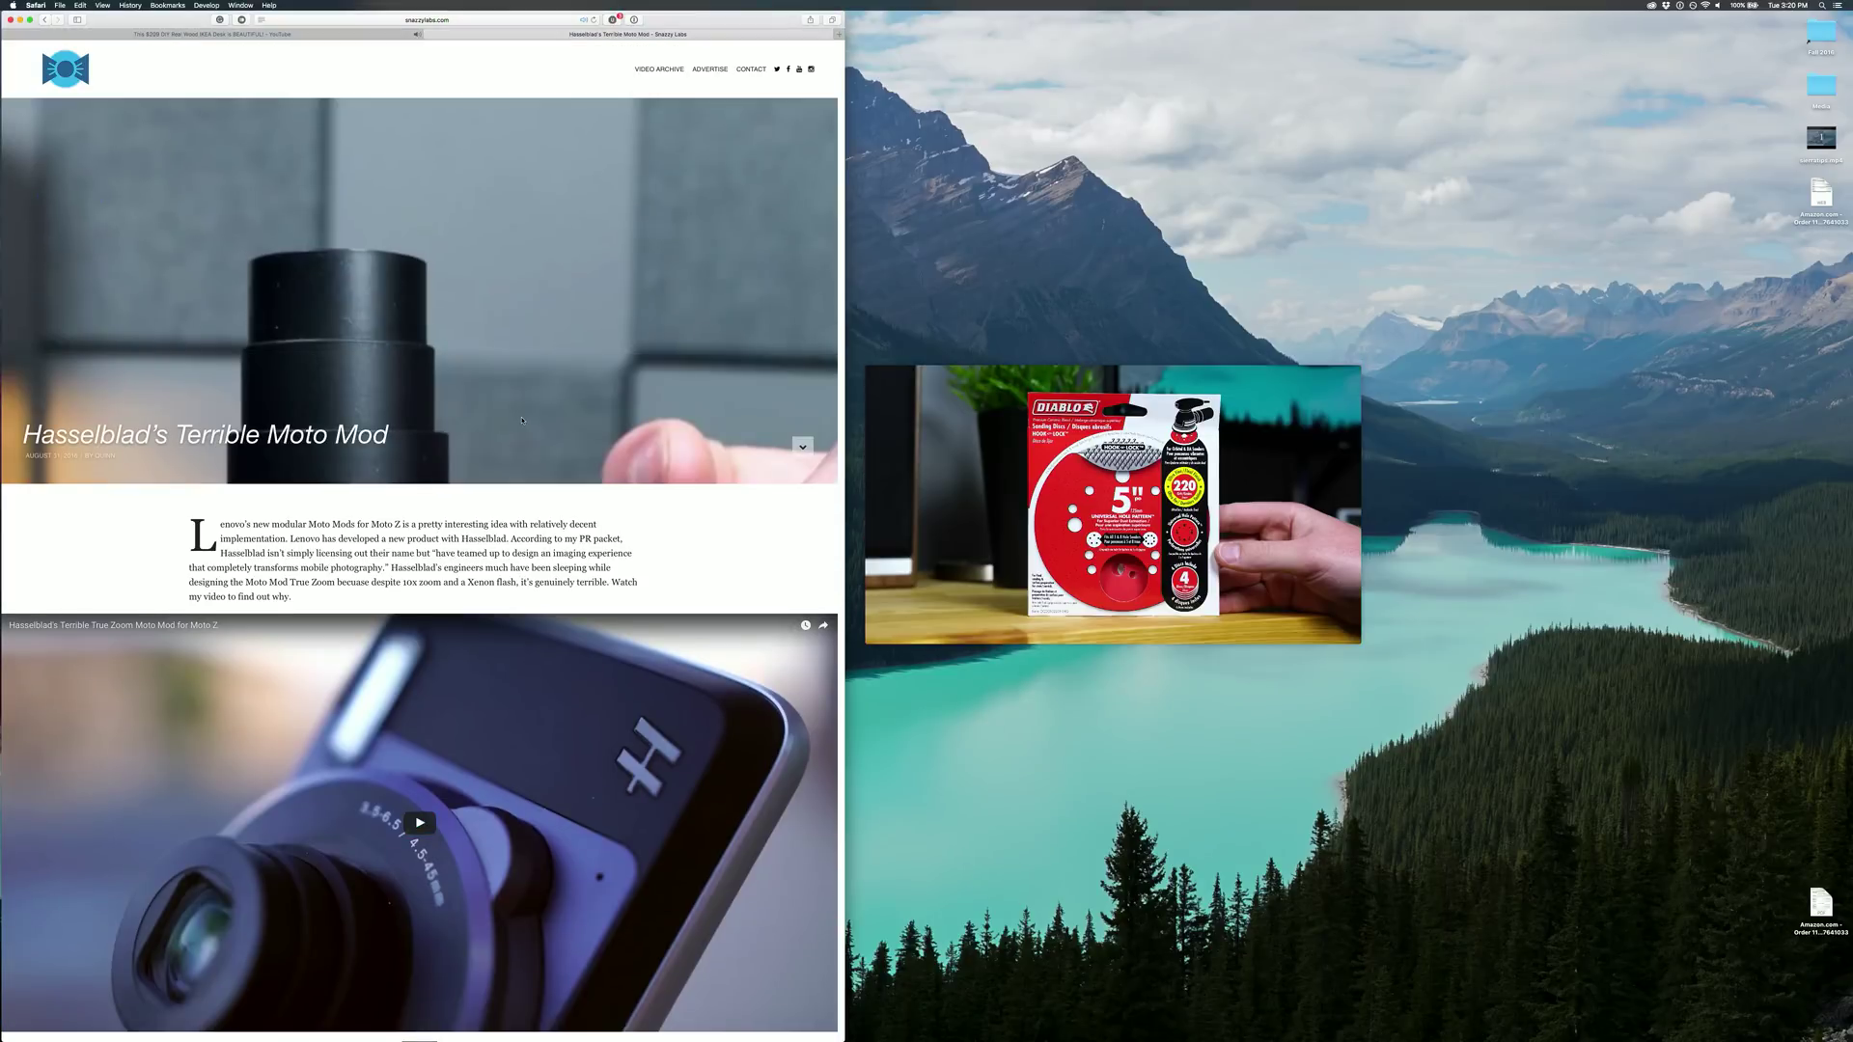